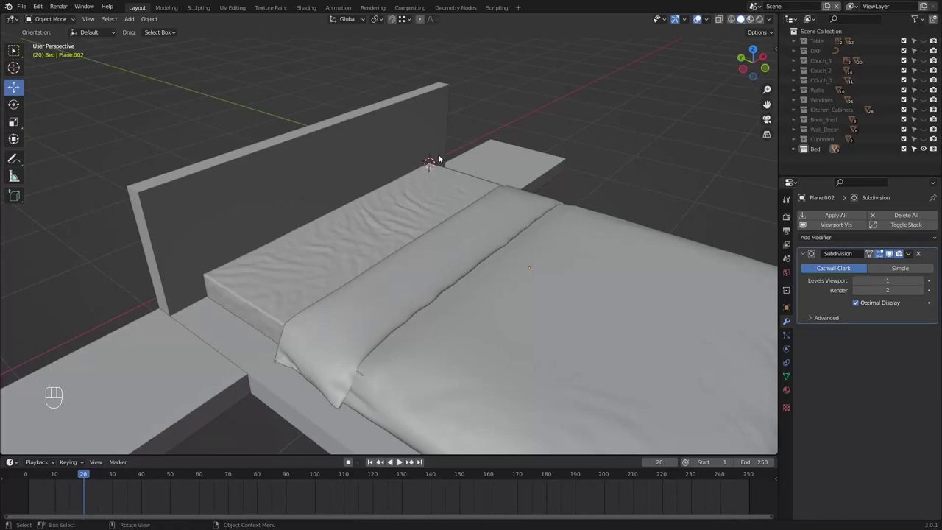
# Select the duvet on the bed and switch to the Sculpting workspace
pyautogui.moveTo(435, 264)
pyautogui.keyDown('alt'); pyautogui.keyDown('shift'); pyautogui.mouseDown()
pyautogui.moveTo(407, 229)
pyautogui.moveTo(422, 253)
pyautogui.mouseUp(); pyautogui.keyUp('shift'); pyautogui.keyUp('alt')
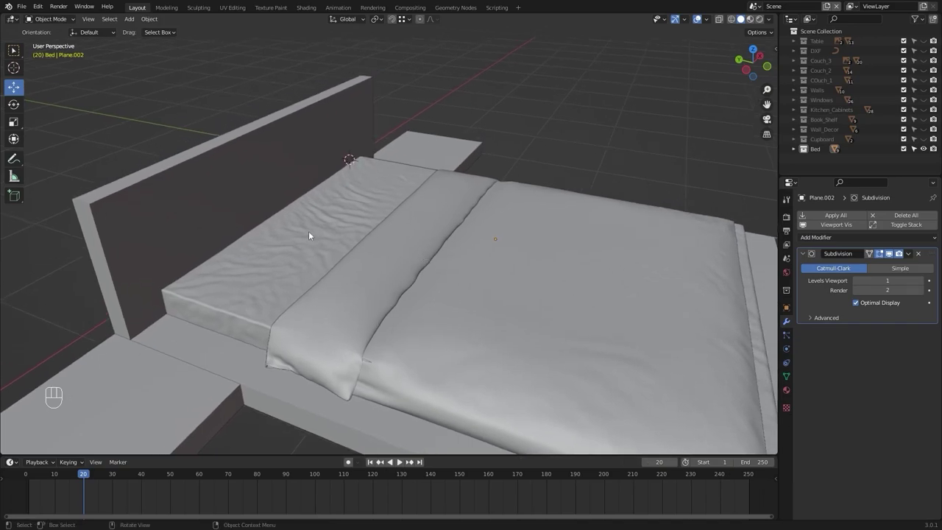
pyautogui.keyDown('alt'); pyautogui.moveTo(267, 250); pyautogui.dragTo(321, 235); pyautogui.keyUp('alt')
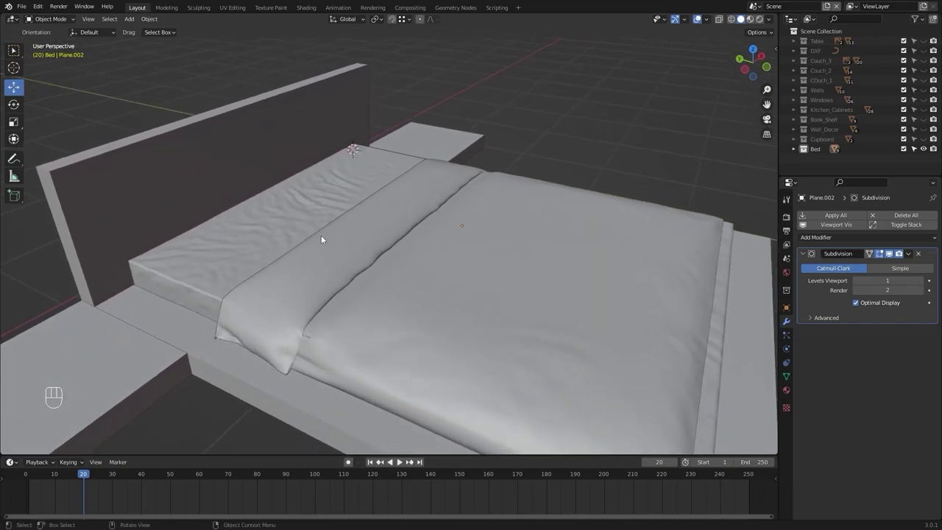
pyautogui.click(443, 271)
pyautogui.keyDown('alt'); pyautogui.moveTo(443, 271); pyautogui.dragTo(340, 212); pyautogui.keyUp('alt')
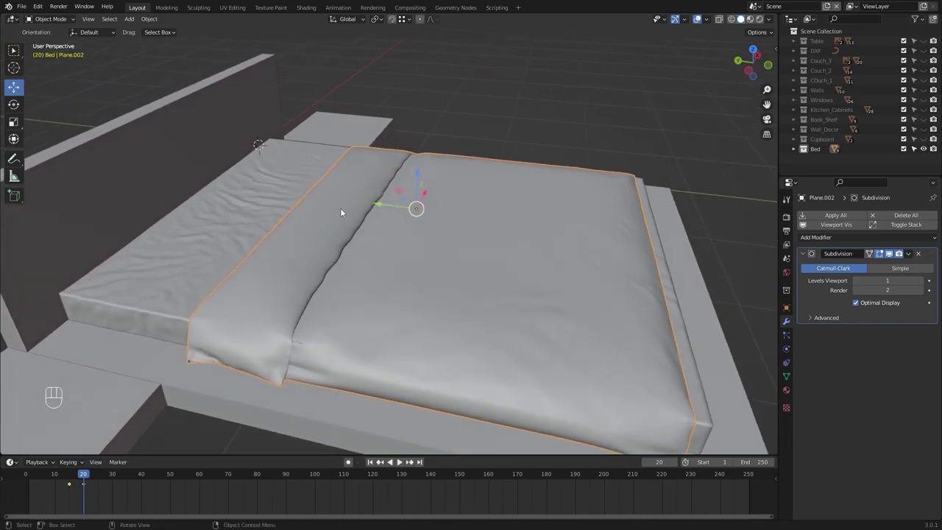
pyautogui.click(205, 9)
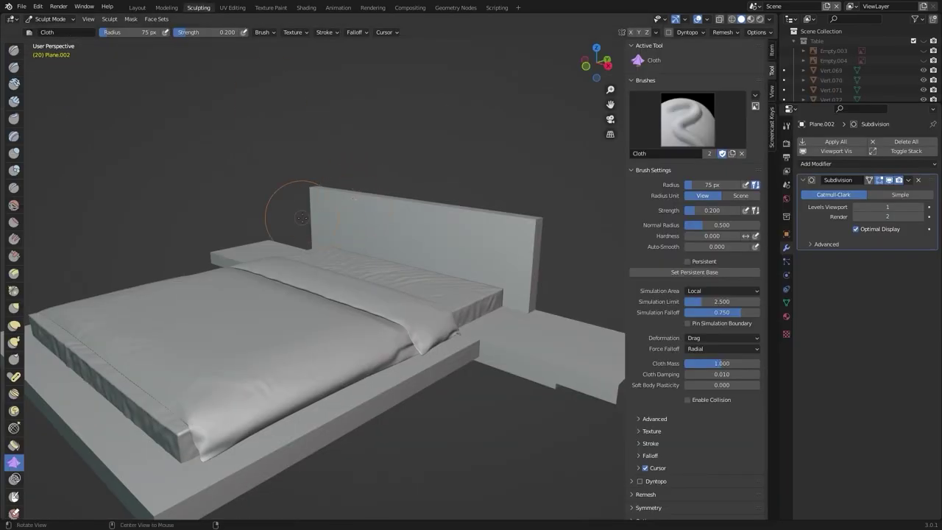
# Reshape the folded edge of the duvet with Cloth brush strokes, using the Drag deformation
pyautogui.moveTo(273, 210)
pyautogui.keyDown('alt'); pyautogui.mouseDown()
pyautogui.moveTo(421, 242)
pyautogui.moveTo(465, 293)
pyautogui.moveTo(411, 290)
pyautogui.mouseUp(); pyautogui.keyUp('alt')
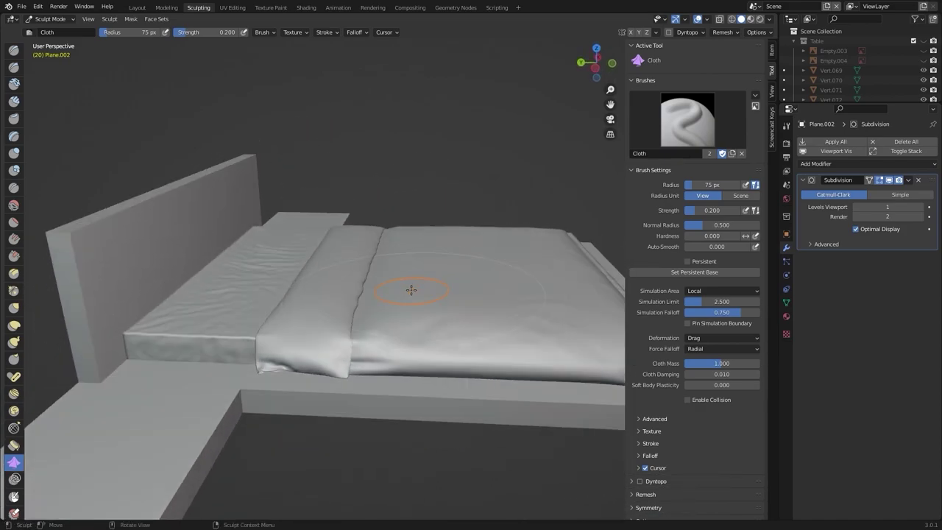
pyautogui.scroll(4, 419, 260)
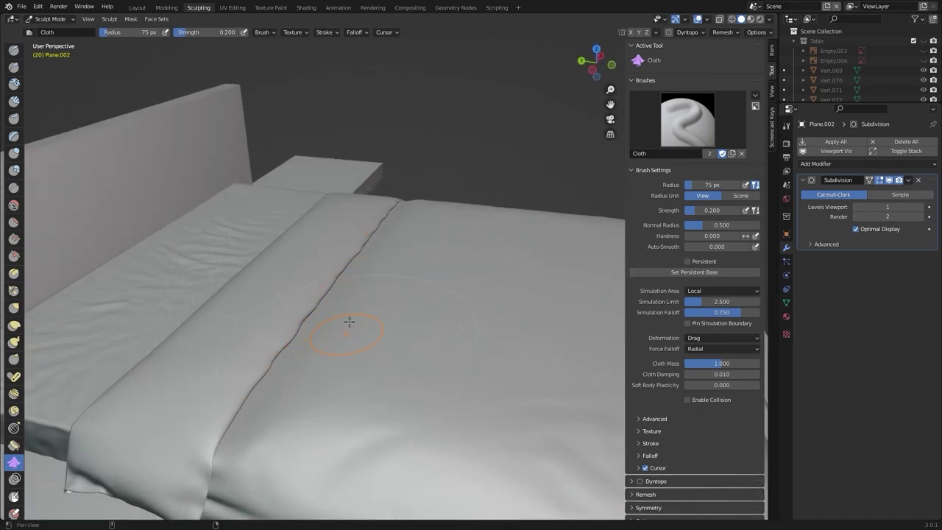
pyautogui.keyDown('alt'); pyautogui.moveTo(349, 321); pyautogui.dragTo(378, 301); pyautogui.keyUp('alt')
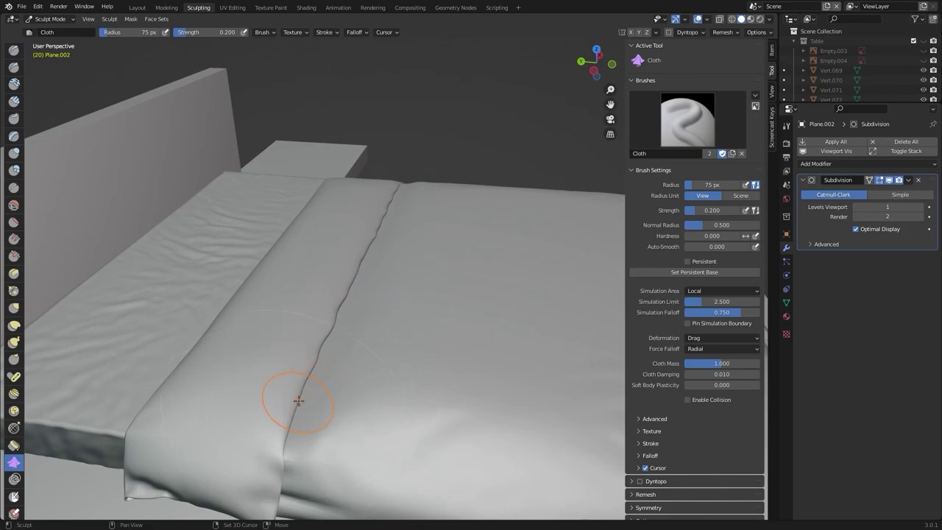
pyautogui.moveTo(298, 400); pyautogui.dragTo(315, 376)
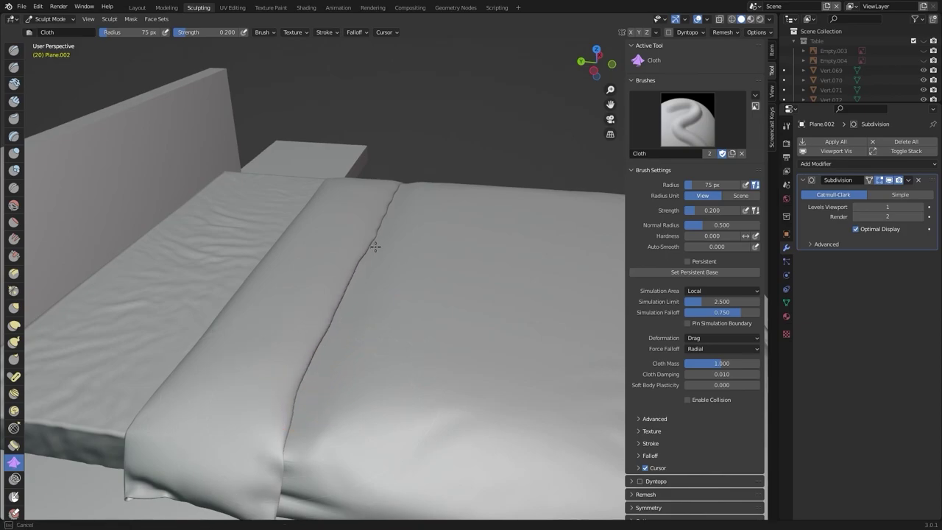
pyautogui.moveTo(394, 204); pyautogui.dragTo(413, 150)
# Sculpt the duvet beside the fold's side corner with the Cloth brush set to Expand deformation and a 50 px radius
pyautogui.moveTo(426, 244)
pyautogui.mouseDown(button='middle')
pyautogui.moveTo(383, 236)
pyautogui.moveTo(448, 218)
pyautogui.moveTo(454, 226)
pyautogui.moveTo(347, 279)
pyautogui.moveTo(353, 287)
pyautogui.moveTo(387, 269)
pyautogui.mouseUp(button='middle')
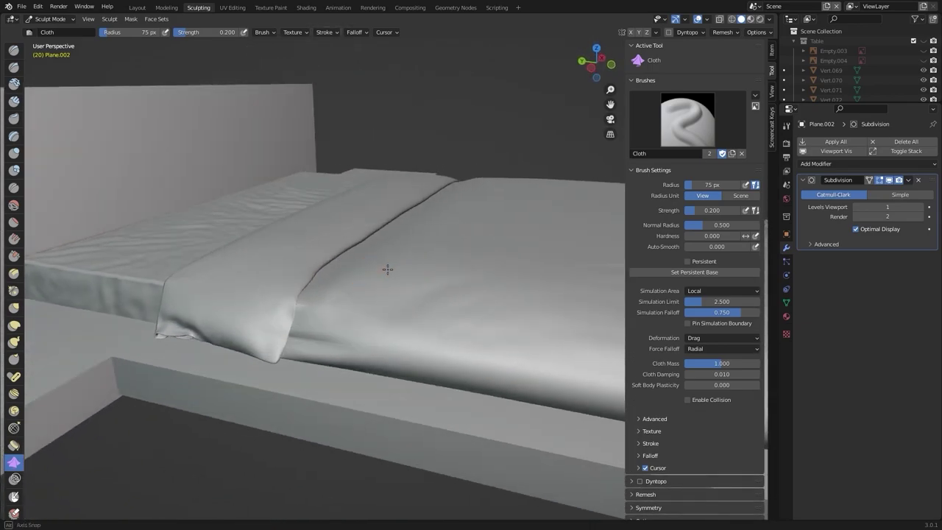
pyautogui.click(707, 336)
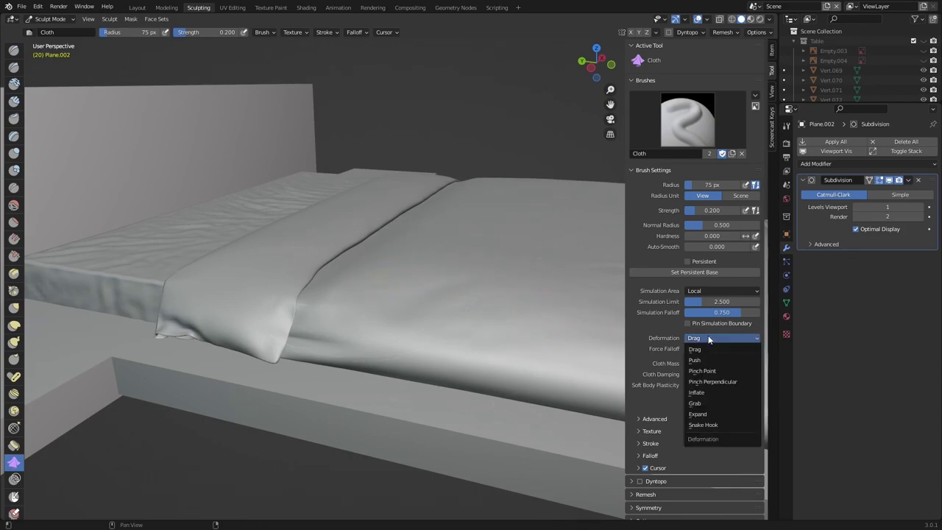
pyautogui.click(703, 414)
pyautogui.scroll(4, 317, 351)
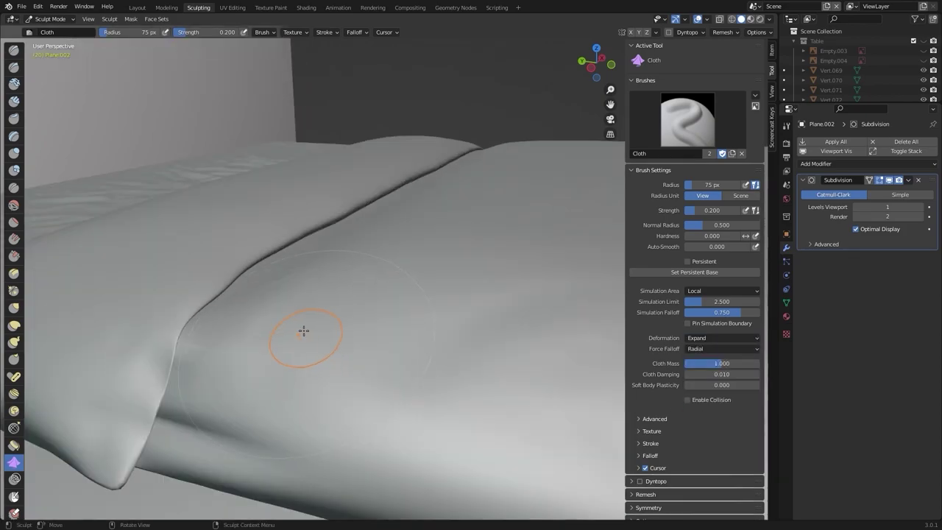
pyautogui.moveTo(334, 323)
pyautogui.mouseDown()
pyautogui.moveTo(301, 321)
pyautogui.moveTo(321, 325)
pyautogui.mouseUp()
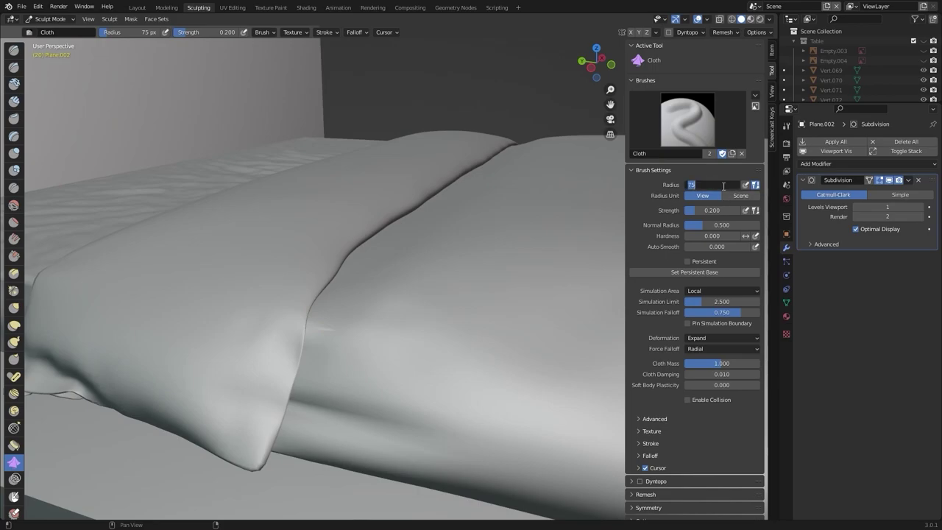
pyautogui.moveTo(311, 322); pyautogui.dragTo(330, 330)
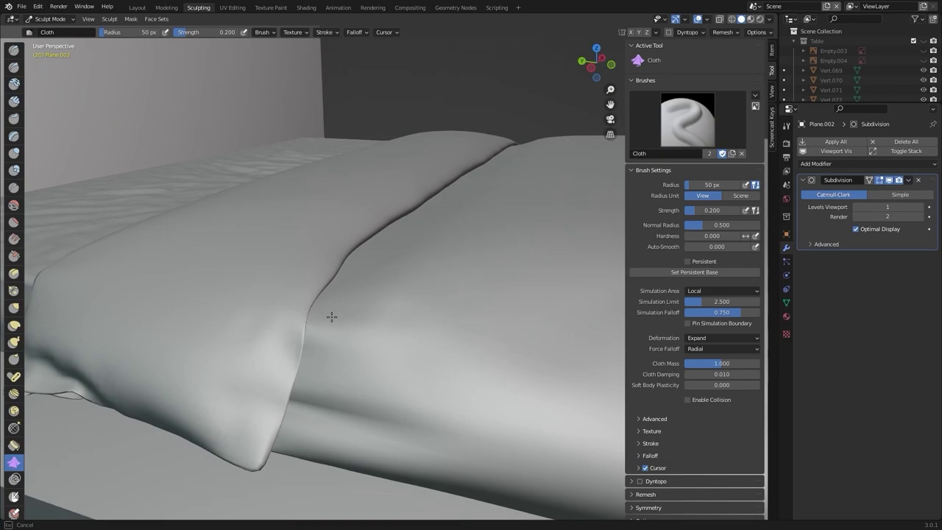
pyautogui.moveTo(314, 326); pyautogui.dragTo(314, 326)
pyautogui.moveTo(313, 326)
pyautogui.mouseDown(button='middle')
pyautogui.moveTo(481, 263)
pyautogui.moveTo(440, 288)
pyautogui.moveTo(367, 292)
pyautogui.mouseUp(button='middle')
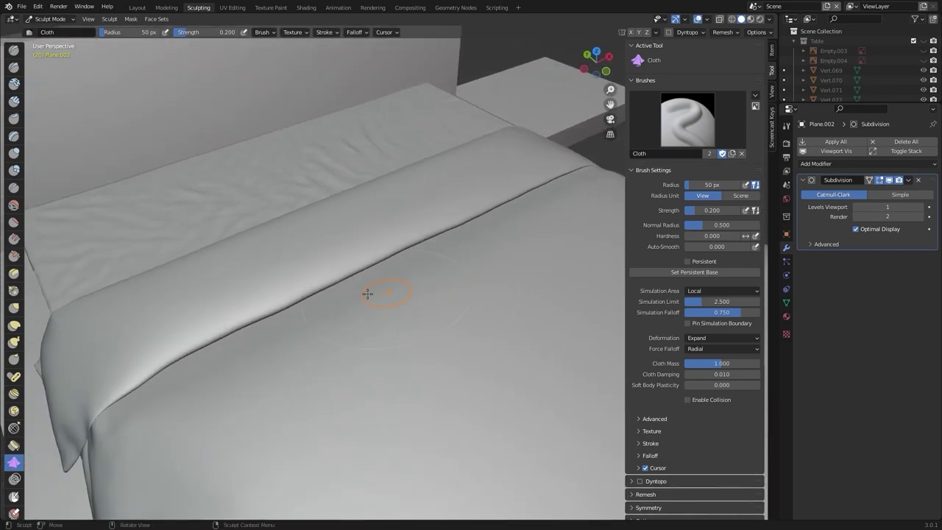
pyautogui.moveTo(267, 250); pyautogui.dragTo(210, 144, button='middle')
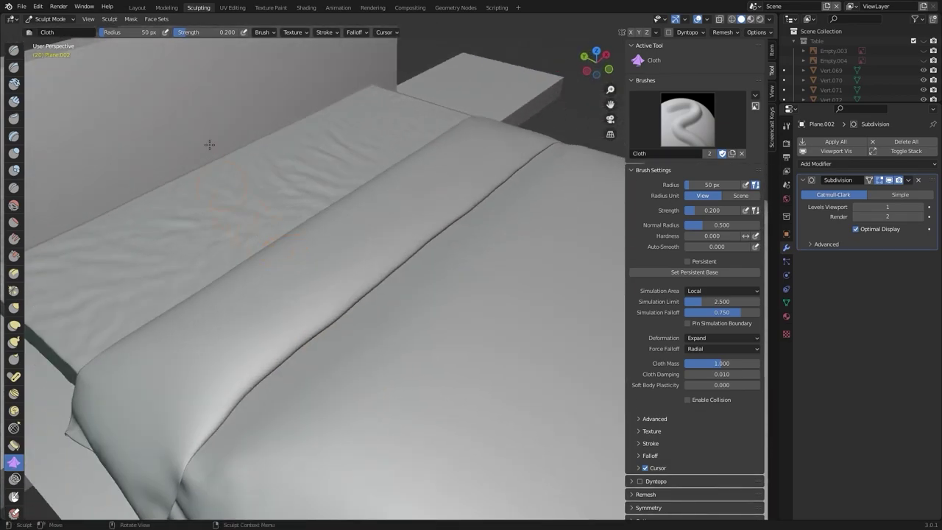
# Return to the Layout workspace and add a cube in top view
pyautogui.click(138, 8)
pyautogui.press('KP_7')
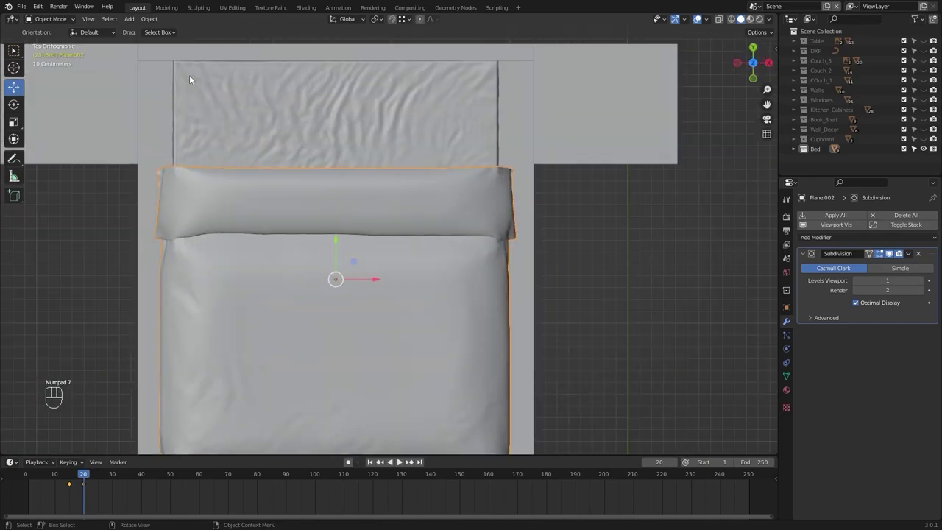
pyautogui.scroll(-5, 189, 75)
pyautogui.keyDown('shift'); pyautogui.moveTo(305, 123); pyautogui.dragTo(295, 139, button='middle'); pyautogui.keyUp('shift')
pyautogui.hotkey('shift', 'a')
pyautogui.moveTo(296, 139)
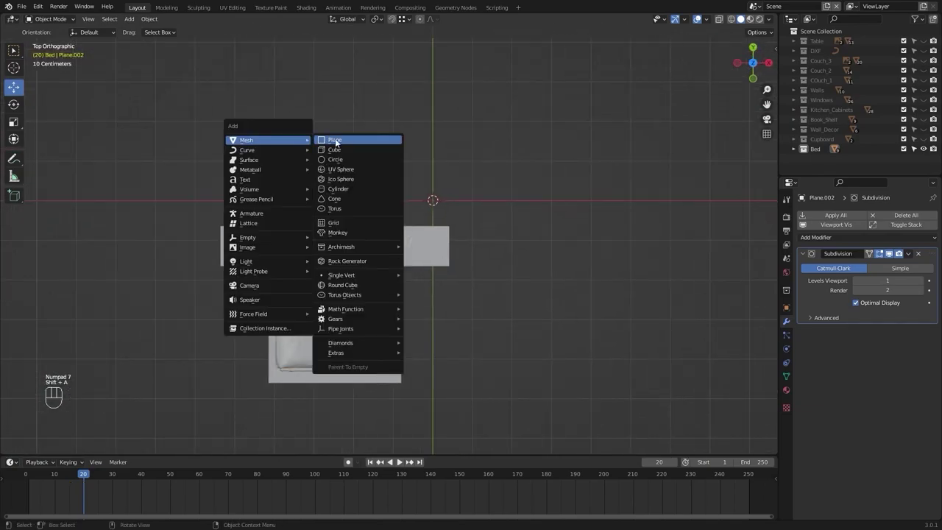
pyautogui.click(334, 149)
# Scale the cube down repeatedly along the Y axis into a thin panel
pyautogui.press('s')
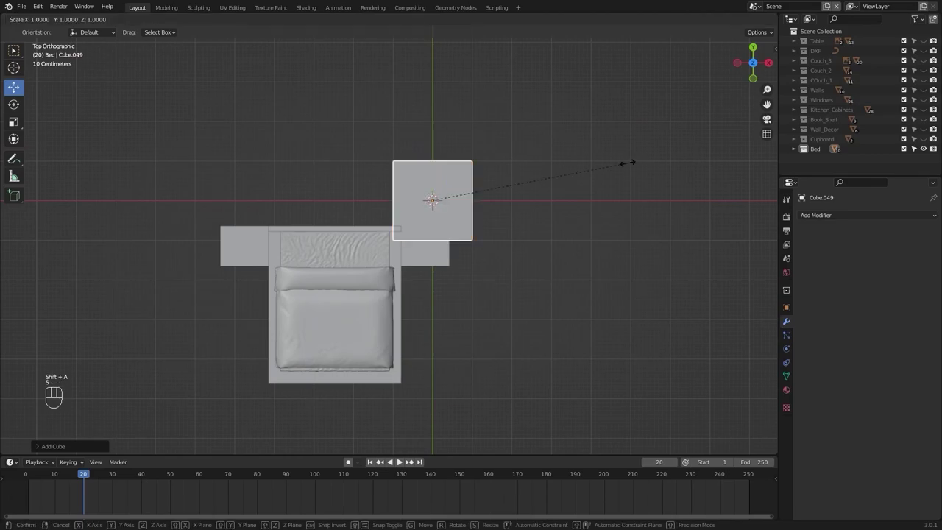
pyautogui.press('y')
pyautogui.click(478, 191)
pyautogui.scroll(5, 506, 175)
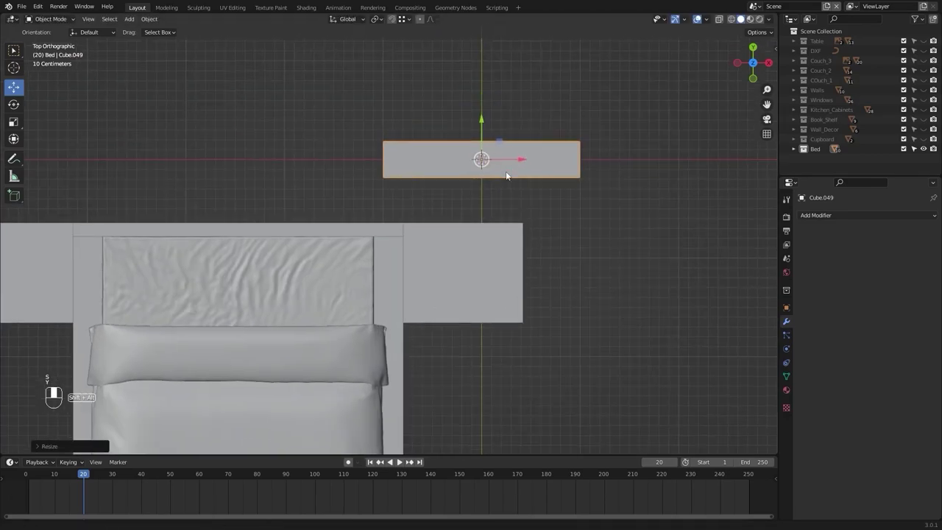
pyautogui.keyDown('shift'); pyautogui.moveTo(506, 175); pyautogui.dragTo(473, 220, button='middle'); pyautogui.keyUp('shift')
pyautogui.press('s')
pyautogui.press('y')
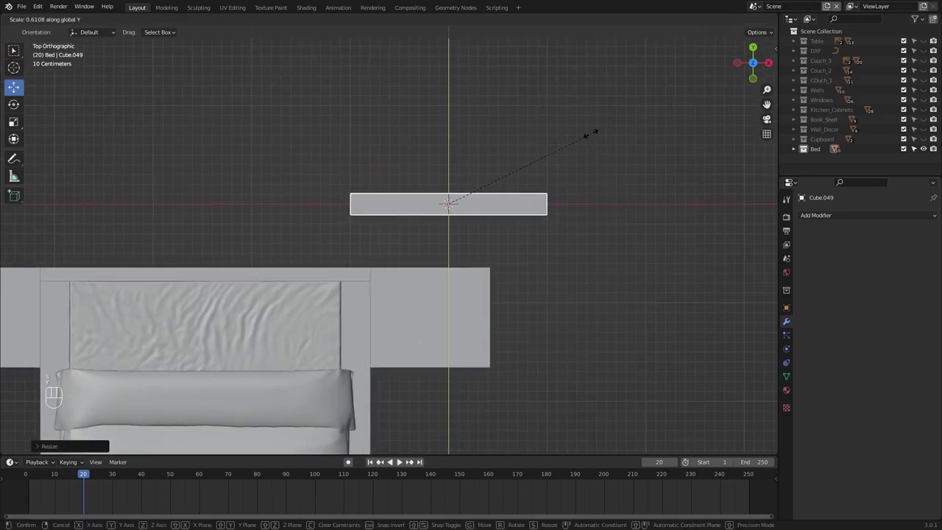
pyautogui.click(504, 168)
pyautogui.keyDown('shift'); pyautogui.moveTo(505, 168); pyautogui.dragTo(536, 131, button='middle'); pyautogui.keyUp('shift')
pyautogui.press('s')
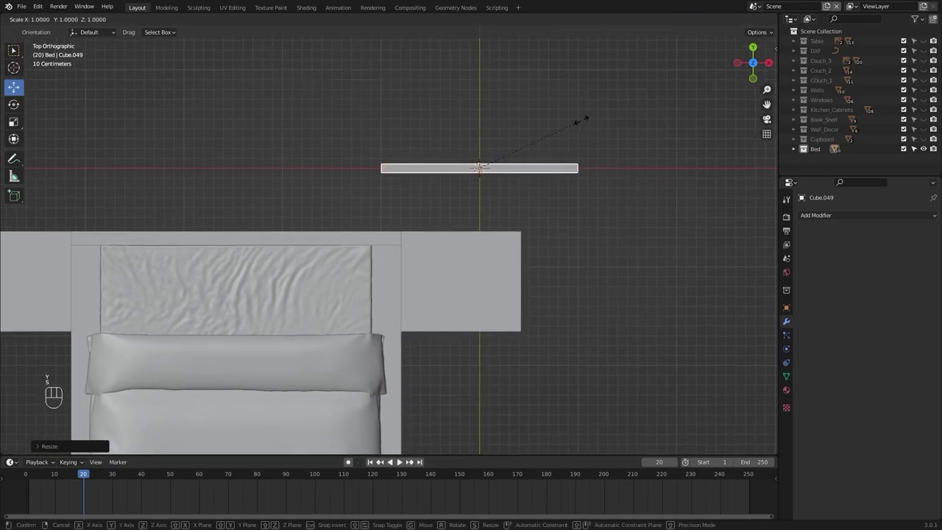
pyautogui.press('y')
pyautogui.click(539, 135)
pyautogui.press('s')
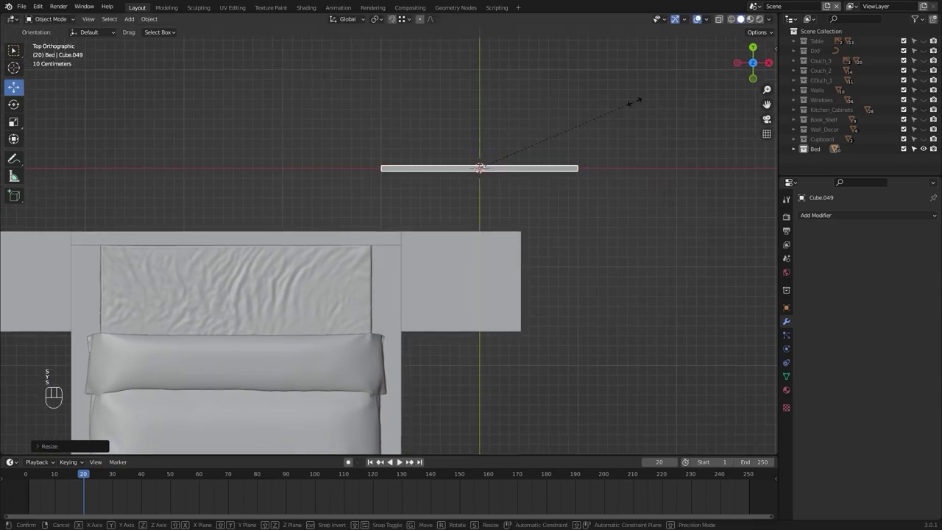
pyautogui.press('Escape')
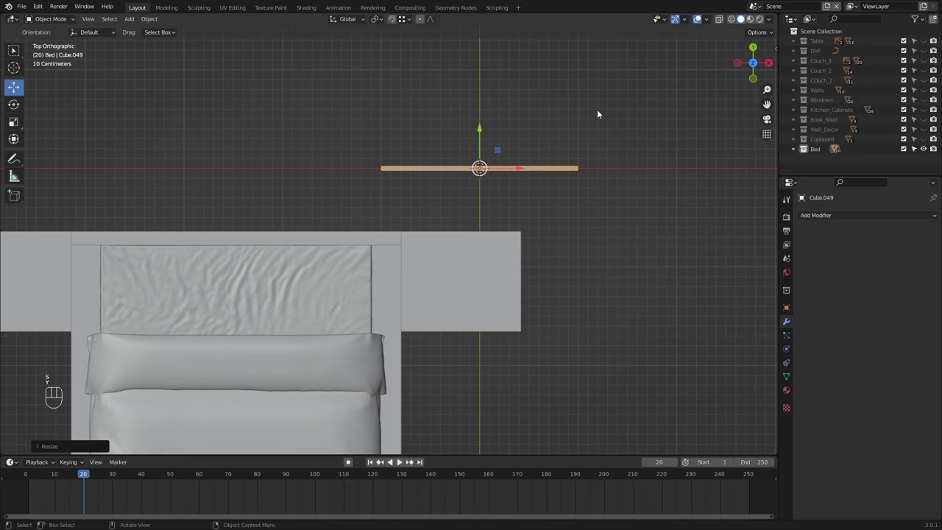
# Move the thin panel over the head end of the mattress and scale it along the X axis
pyautogui.scroll(-4, 596, 109)
pyautogui.scroll(3, 534, 295)
pyautogui.keyDown('shift'); pyautogui.moveTo(529, 293); pyautogui.dragTo(560, 292, button='middle'); pyautogui.keyUp('shift')
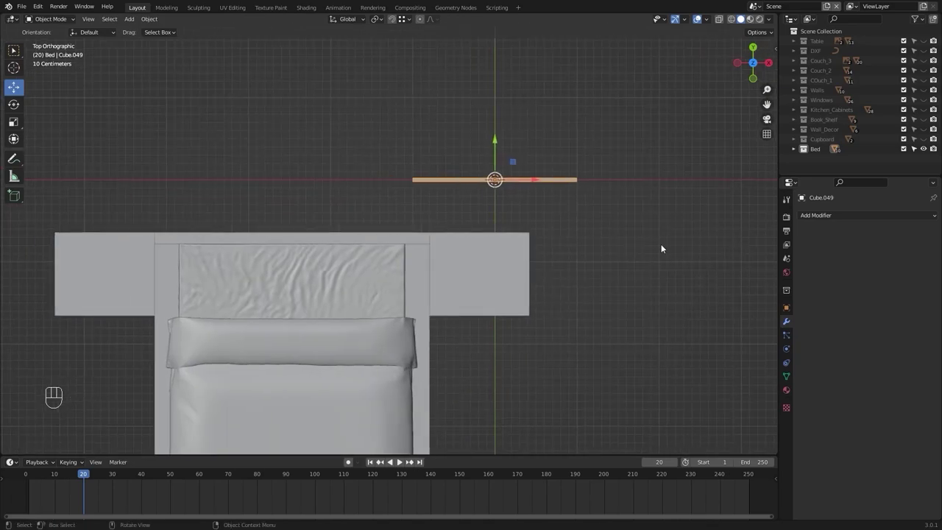
pyautogui.press('g')
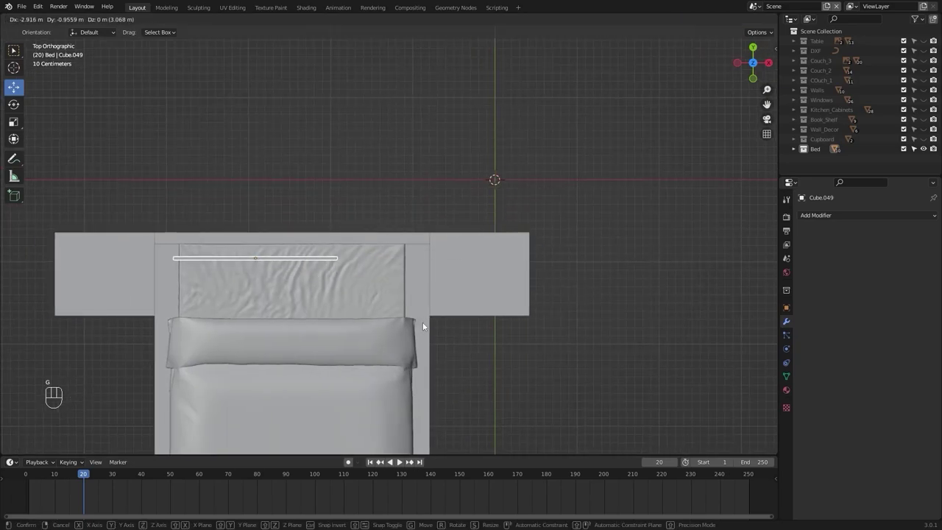
pyautogui.click(423, 323)
pyautogui.press('s')
pyautogui.press('x')
pyautogui.click(540, 286)
# Scale the panel along the Z axis and raise it above the mattress in front of the headboard
pyautogui.moveTo(377, 340); pyautogui.dragTo(549, 269, button='middle')
pyautogui.press('s')
pyautogui.press('z')
pyautogui.click(432, 274)
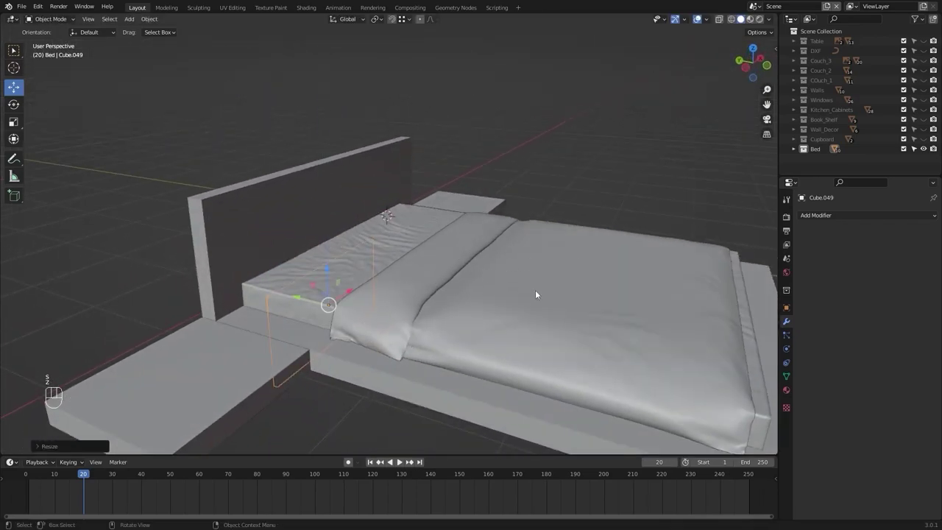
pyautogui.press('g')
pyautogui.click(502, 187)
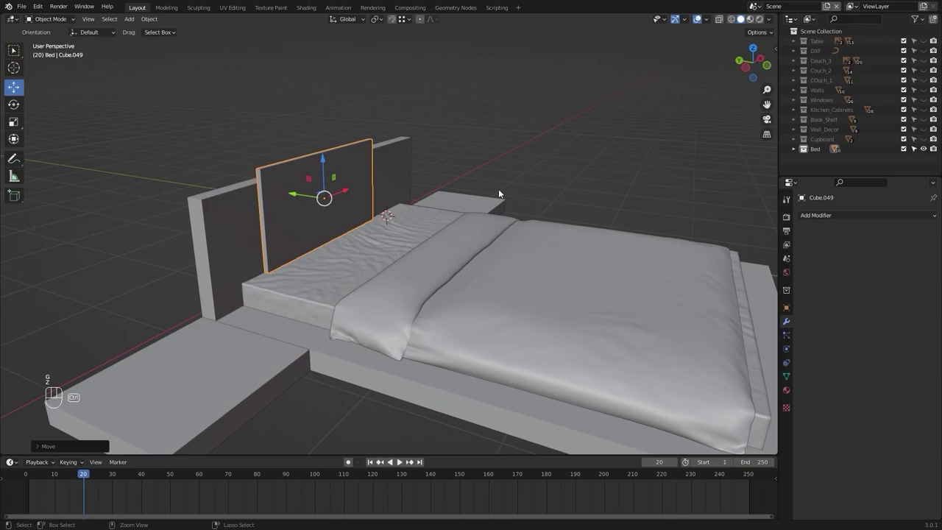
# Tilt the panel in side view and move it to lean toward the headboard just above the mattress
pyautogui.press('ctrl+KP_3')
pyautogui.scroll(4, 494, 188)
pyautogui.keyDown('shift'); pyautogui.moveTo(495, 188); pyautogui.dragTo(427, 326, button='middle'); pyautogui.keyUp('shift')
pyautogui.press('r')
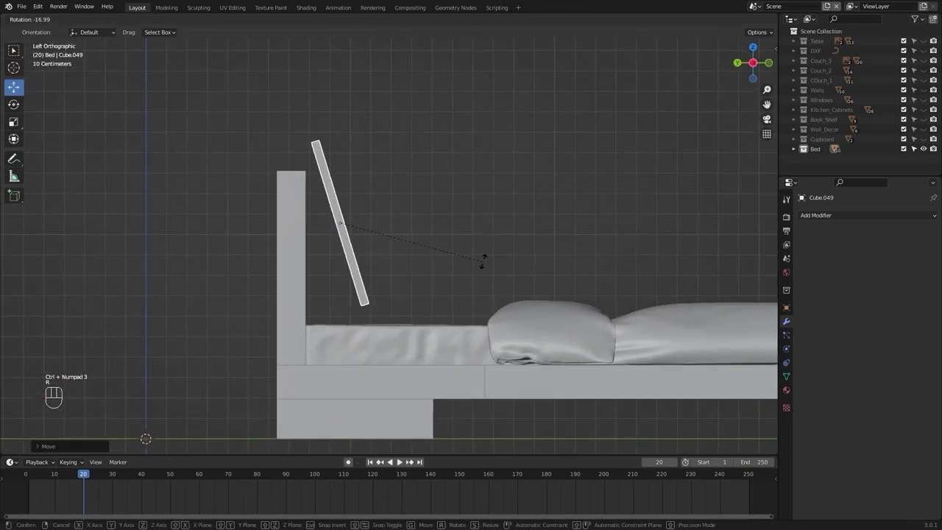
pyautogui.click(484, 243)
pyautogui.press('r')
pyautogui.rightClick(480, 254)
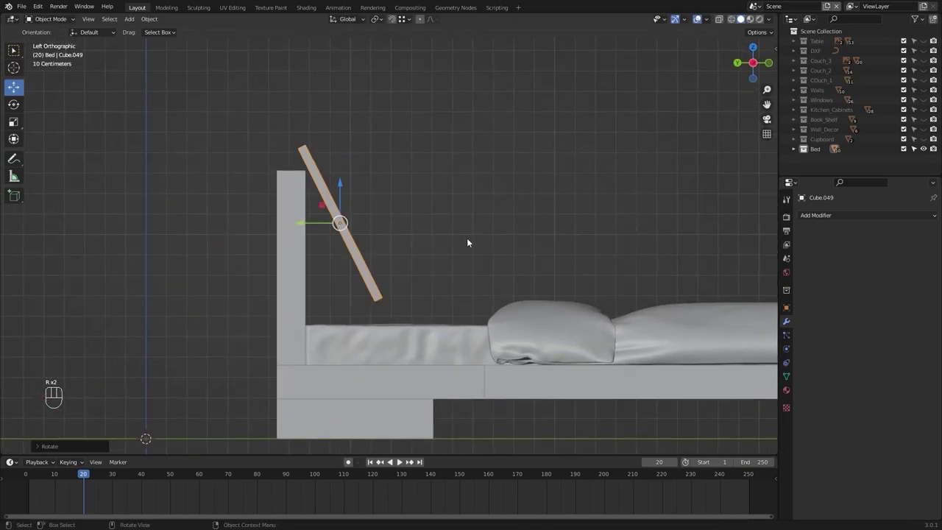
pyautogui.press('g')
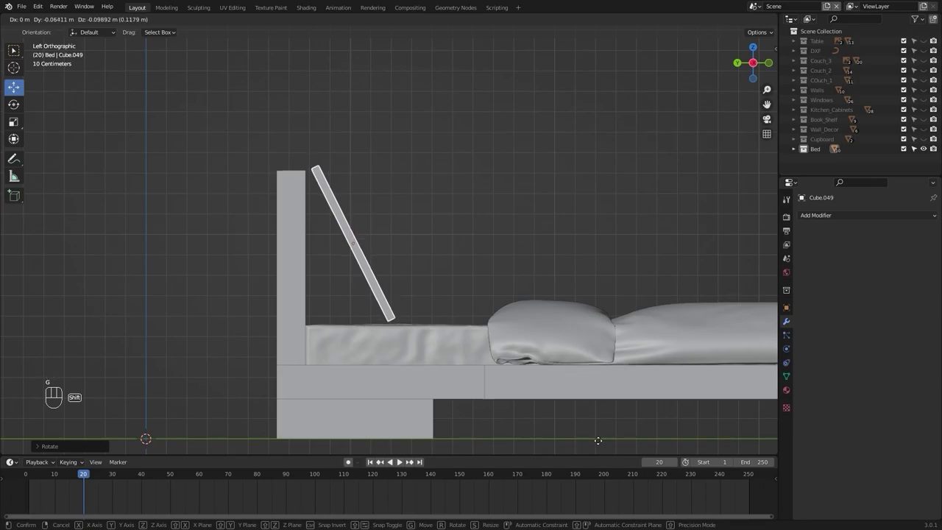
pyautogui.click(597, 440)
# Resize the leaning panel along the X axis and thin it along its local Y axis
pyautogui.moveTo(601, 213); pyautogui.dragTo(448, 246, button='middle')
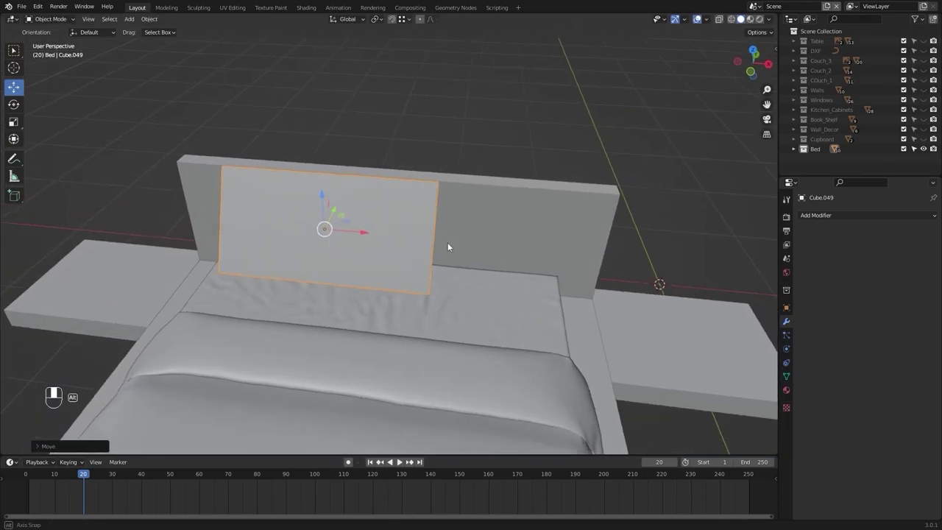
pyautogui.press('s')
pyautogui.press('x')
pyautogui.click(504, 214)
pyautogui.moveTo(505, 214); pyautogui.dragTo(411, 247, button='middle')
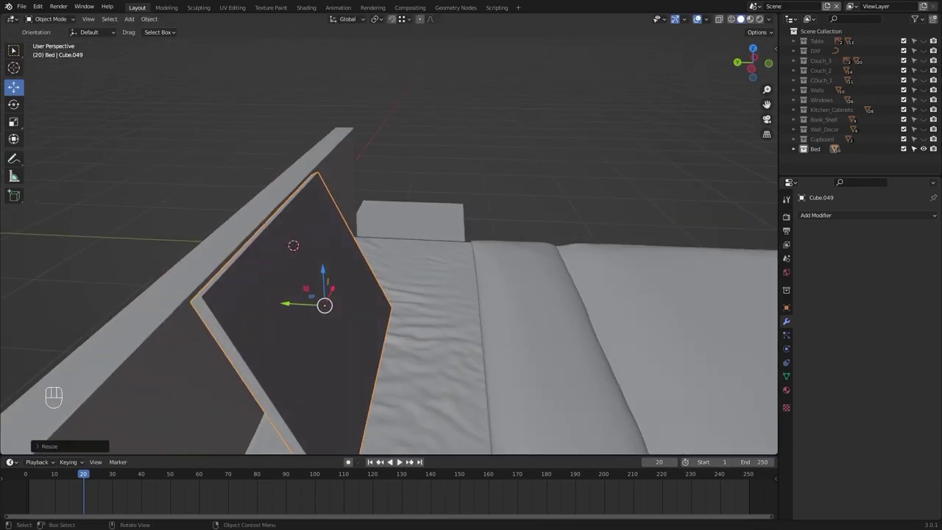
pyautogui.press('s')
pyautogui.press('y')
pyautogui.press('y')
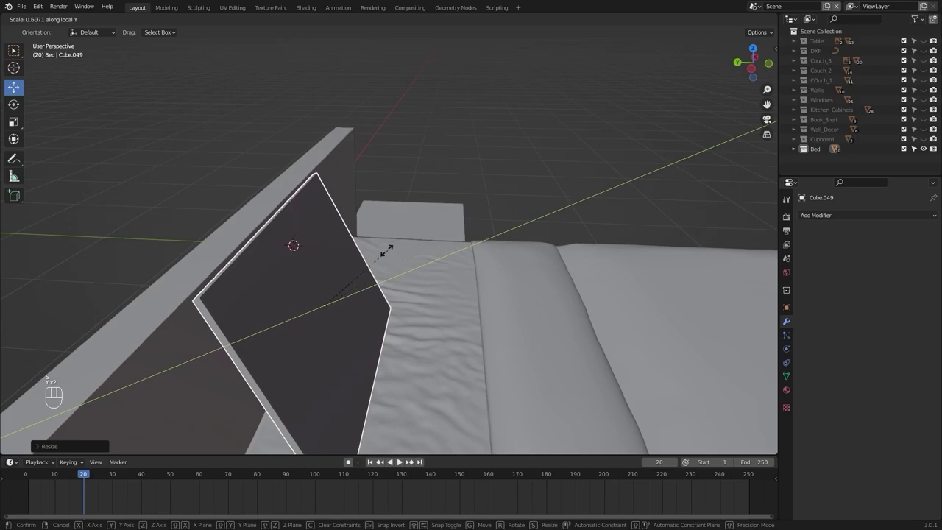
pyautogui.click(364, 265)
# Move the leaning panel along the X axis in front of the headboard
pyautogui.keyDown('alt'); pyautogui.moveTo(368, 269); pyautogui.dragTo(342, 252, button='middle'); pyautogui.keyUp('alt')
pyautogui.moveTo(354, 247); pyautogui.dragTo(328, 249)
pyautogui.scroll(-1, 327, 284)
pyautogui.moveTo(326, 284); pyautogui.dragTo(412, 147, button='middle')
pyautogui.press('g')
pyautogui.press('x')
pyautogui.click(408, 251)
# Add 31 evenly spaced loop cuts across the width of the leaning panel
pyautogui.press('Tab')
pyautogui.keyDown('alt'); pyautogui.keyDown('shift'); pyautogui.moveTo(390, 167); pyautogui.dragTo(471, 174, button='middle'); pyautogui.keyUp('shift'); pyautogui.keyUp('alt')
pyautogui.keyDown('alt'); pyautogui.moveTo(246, 173); pyautogui.dragTo(225, 219, button='middle'); pyautogui.keyUp('alt')
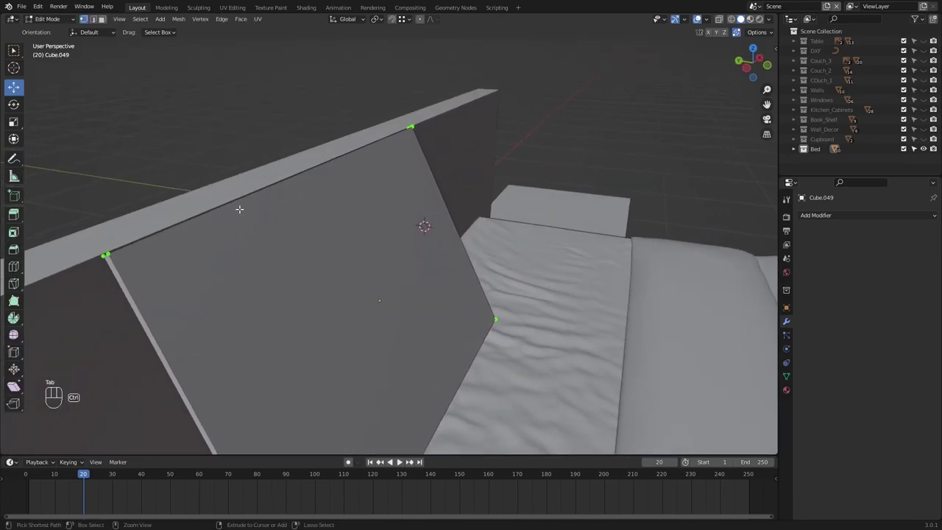
pyautogui.hotkey('ctrl', 'r')
pyautogui.scroll(20, 239, 209)
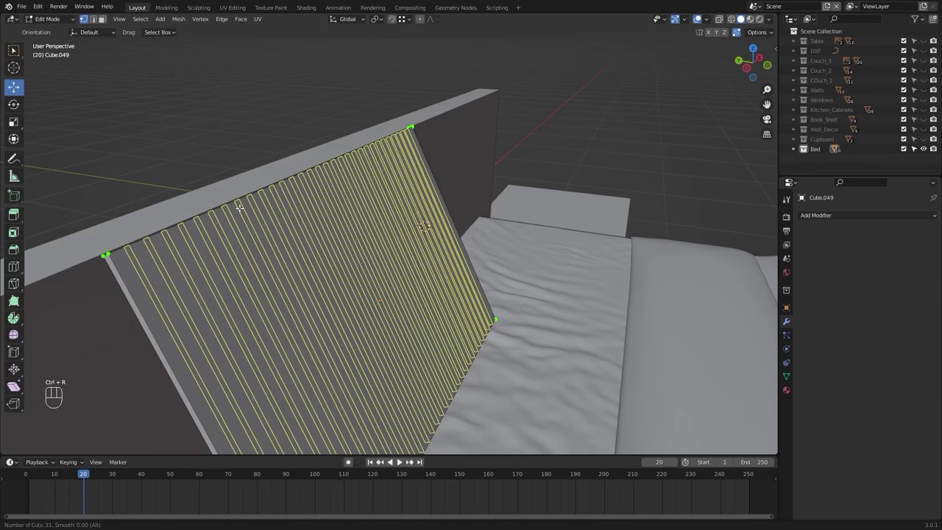
pyautogui.click(239, 209)
# Add 16 evenly spaced loop cuts along the height of the leaning panel and return to Object Mode
pyautogui.keyDown('alt'); pyautogui.moveTo(235, 206); pyautogui.dragTo(245, 251, button='middle'); pyautogui.keyUp('alt')
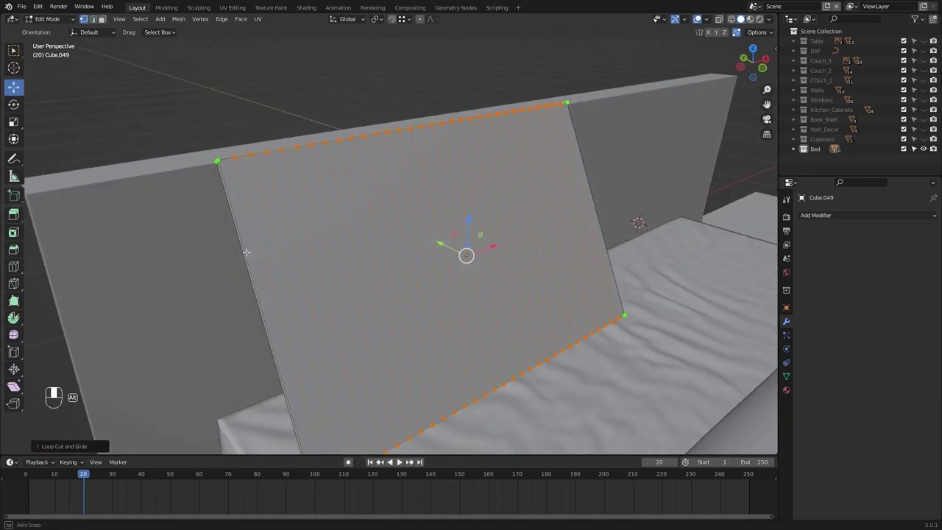
pyautogui.hotkey('ctrl', 'r')
pyautogui.scroll(15, 250, 267)
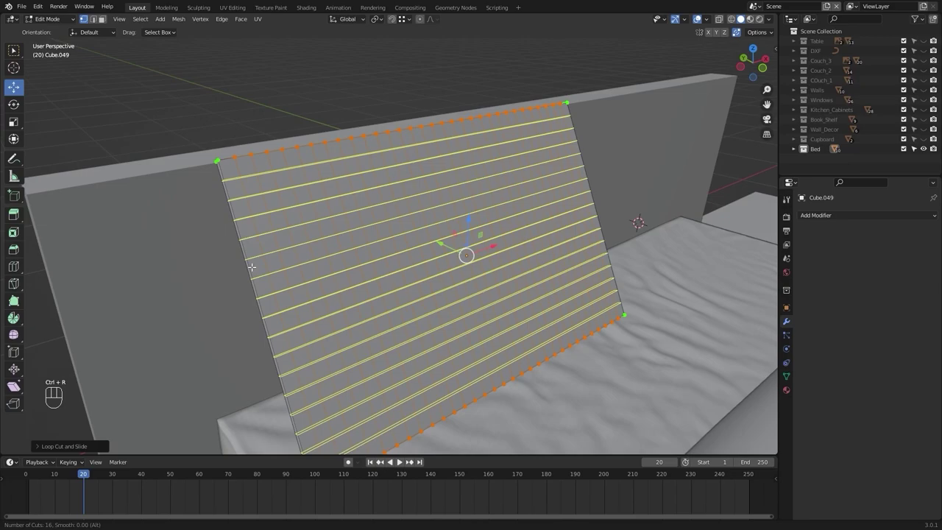
pyautogui.click(250, 267)
pyautogui.keyDown('alt'); pyautogui.moveTo(251, 268); pyautogui.dragTo(336, 198, button='middle'); pyautogui.keyUp('alt')
pyautogui.press('Tab')
# Add a Subdivision Surface modifier to the leaning panel and set its type to Simple
pyautogui.click(350, 136)
pyautogui.click(320, 200)
pyautogui.scroll(3, 335, 198)
pyautogui.keyDown('alt'); pyautogui.keyDown('shift'); pyautogui.moveTo(369, 224); pyautogui.dragTo(396, 203, button='middle'); pyautogui.keyUp('shift'); pyautogui.keyUp('alt')
pyautogui.click(814, 215)
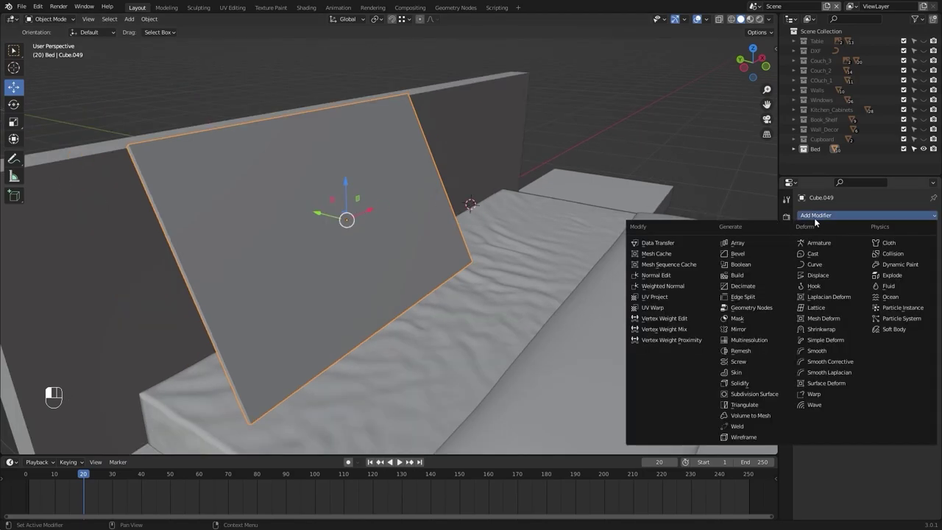
pyautogui.click(767, 397)
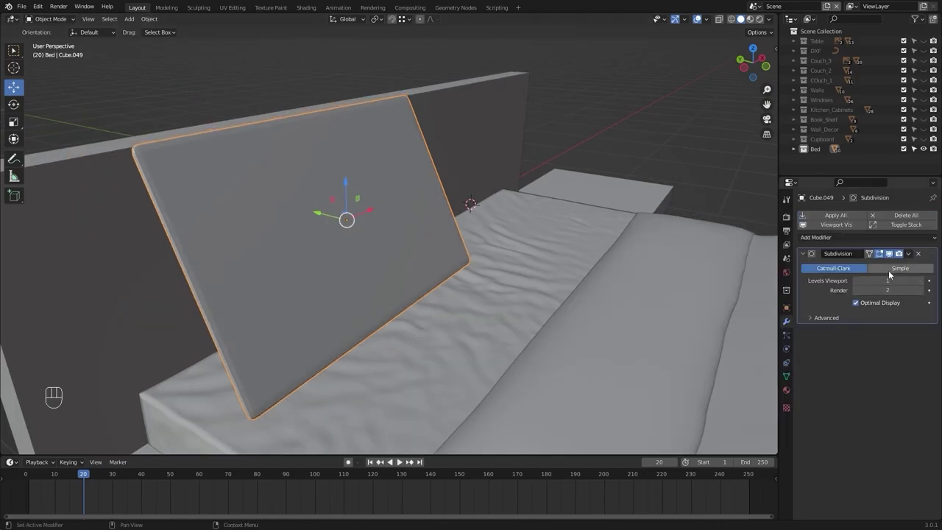
pyautogui.click(888, 270)
pyautogui.click(922, 280)
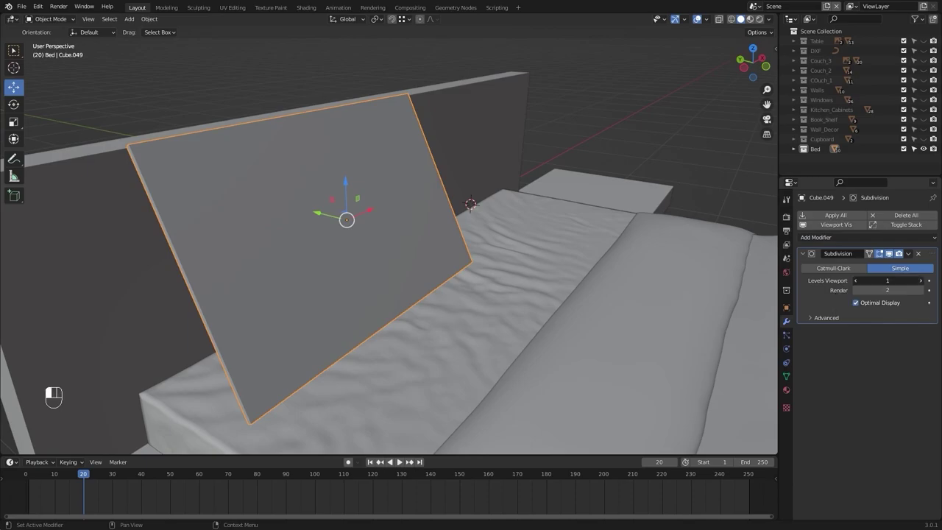
pyautogui.click(803, 253)
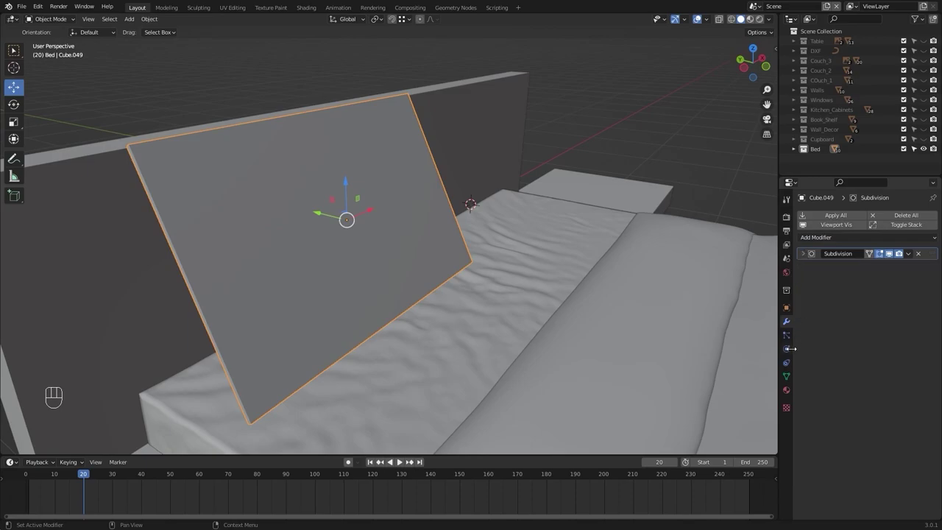
# Rewind to frame 1 and enable Cloth physics on the panel with 10 quality steps
pyautogui.click(788, 349)
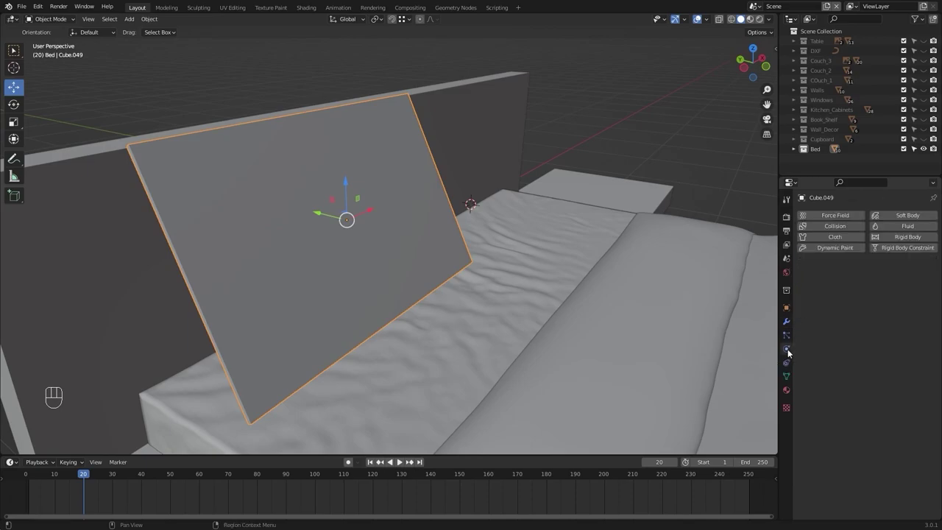
pyautogui.click(834, 237)
pyautogui.hotkey('shift', 'Left')
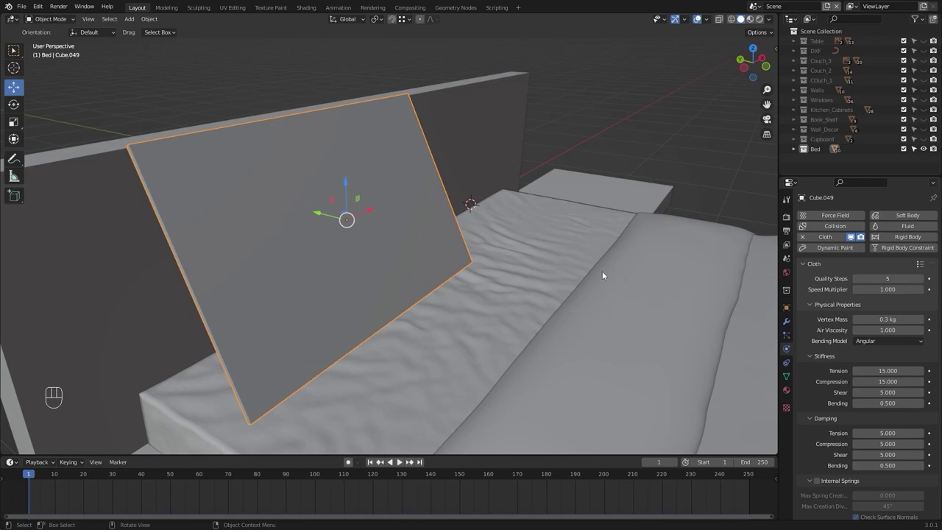
pyautogui.click(881, 279)
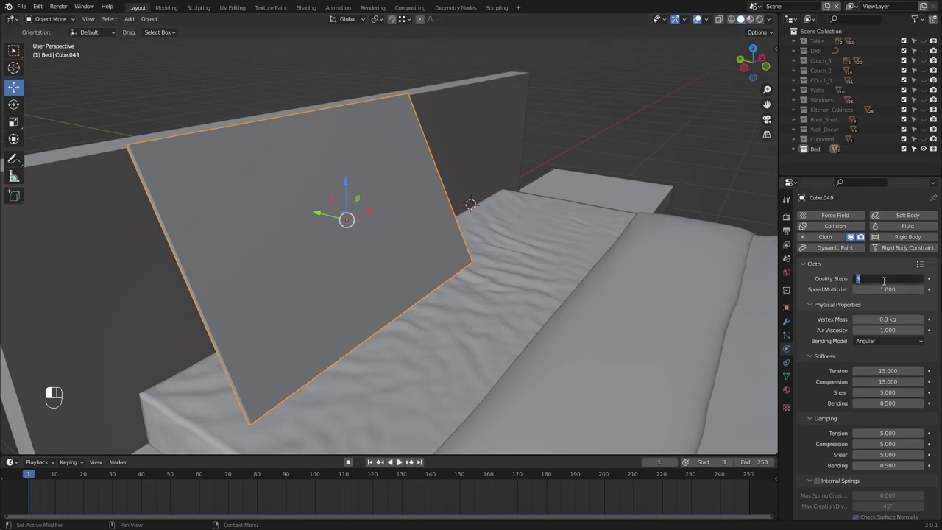
pyautogui.write('10')
pyautogui.press('Return')
# Set the cloth's vertex mass to 0.01 kg
pyautogui.scroll(-4, 892, 336)
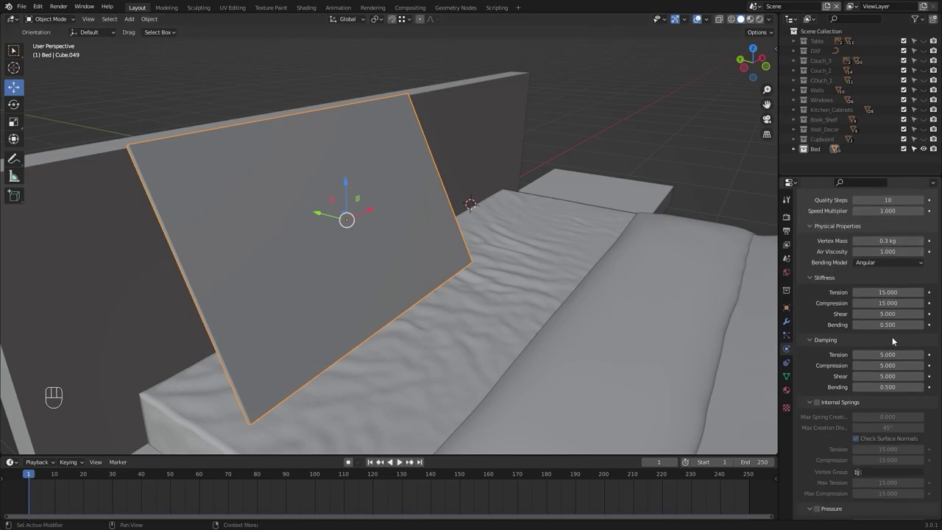
pyautogui.click(898, 260)
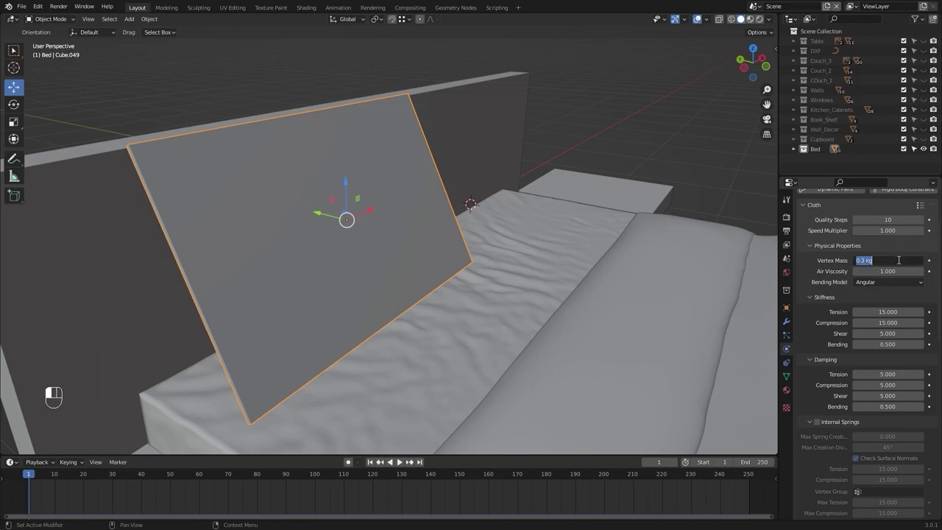
pyautogui.write('0.01')
pyautogui.press('Return')
# Enable Pressure for the panel's cloth and set it to 1
pyautogui.scroll(-8, 883, 309)
pyautogui.click(816, 332)
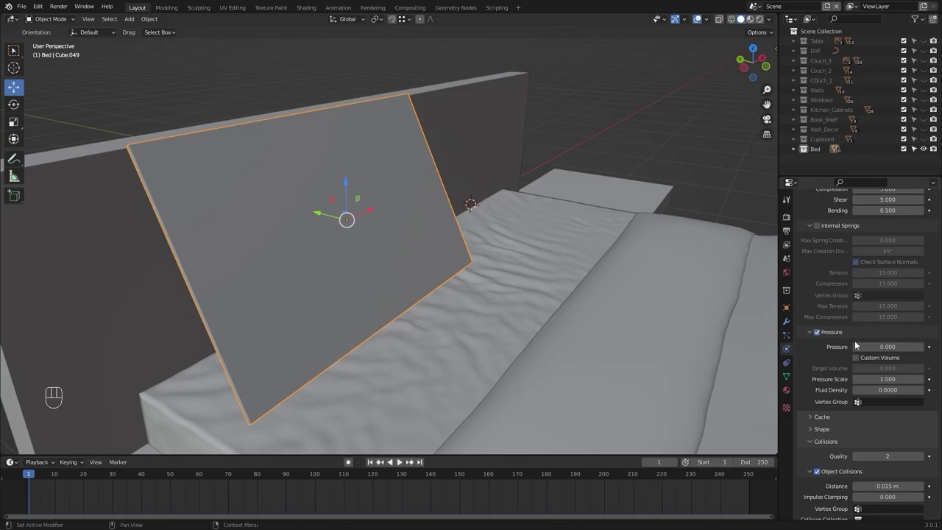
pyautogui.click(890, 345)
pyautogui.write('1')
pyautogui.press('Return')
# Set the cloth's collision quality to 5 and its object collision distance to 0.001 m
pyautogui.scroll(-4, 888, 346)
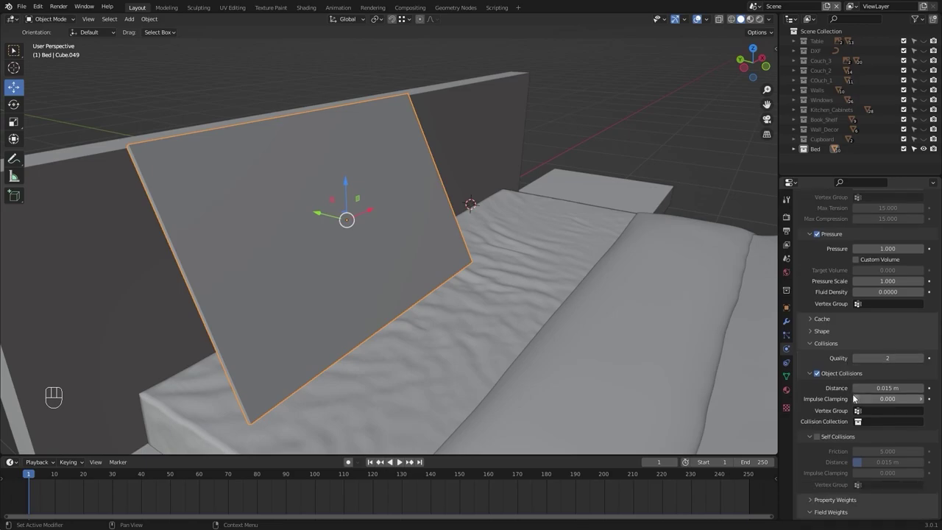
pyautogui.click(888, 358)
pyautogui.write('5')
pyautogui.press('Return')
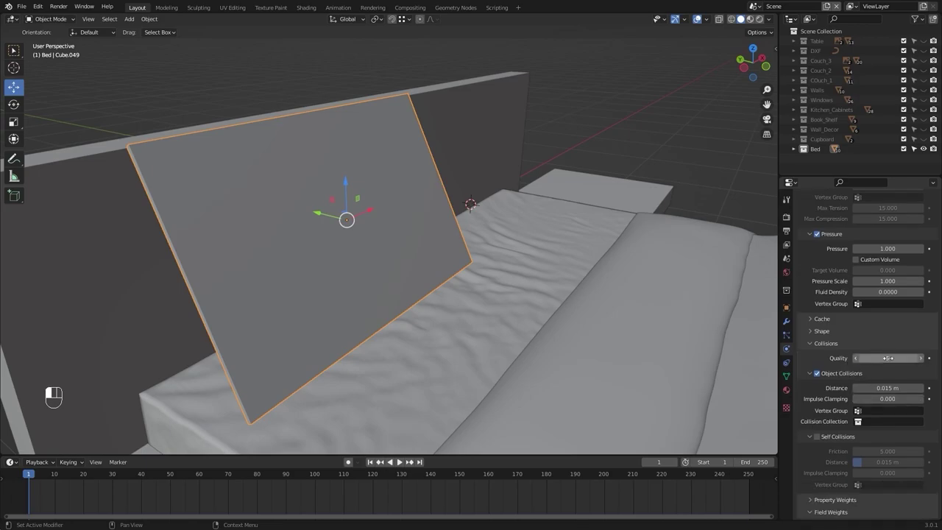
pyautogui.click(905, 390)
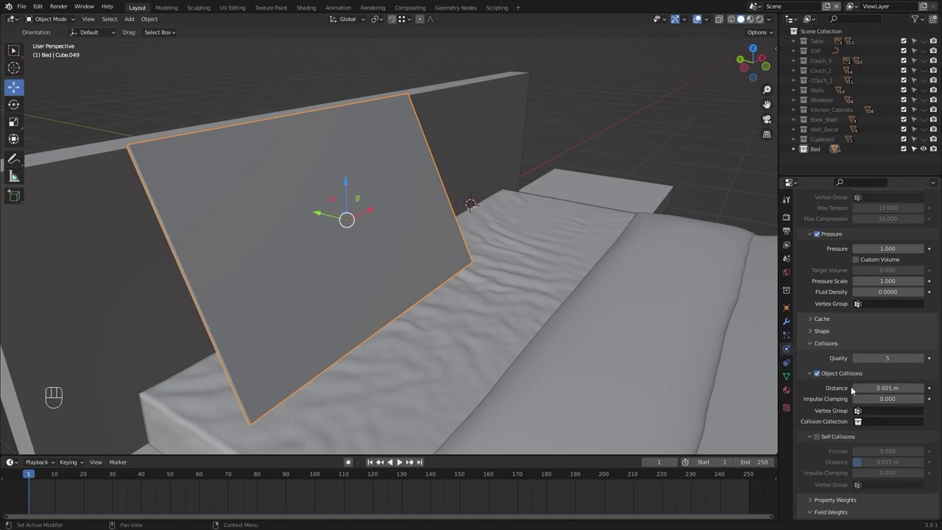
# Play the first frames of the cloth simulation to check how the panel inflates, and rewind to frame 1
pyautogui.keyDown('alt'); pyautogui.keyDown('shift'); pyautogui.moveTo(608, 284); pyautogui.dragTo(579, 336, button='middle'); pyautogui.keyUp('shift'); pyautogui.keyUp('alt')
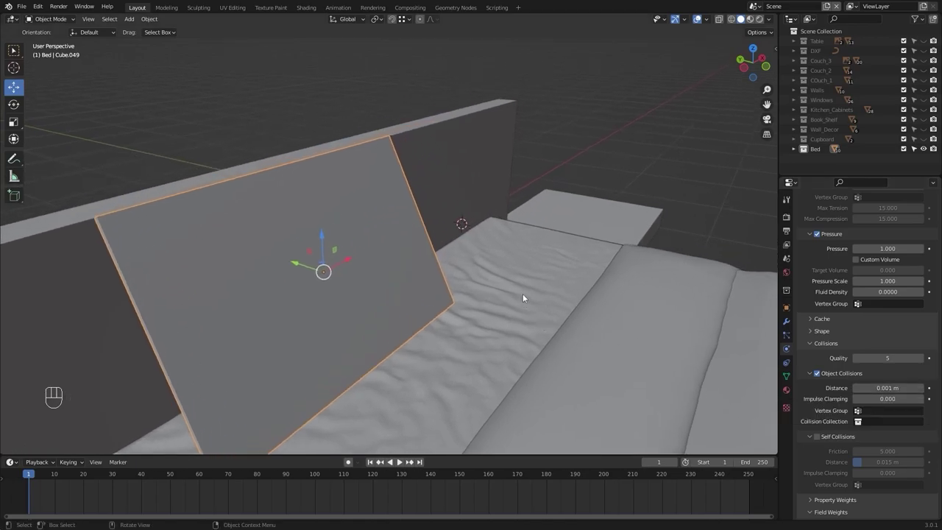
pyautogui.scroll(-4, 522, 294)
pyautogui.moveTo(522, 295)
pyautogui.keyDown('alt'); pyautogui.mouseDown(button='middle')
pyautogui.moveTo(516, 285)
pyautogui.moveTo(527, 282)
pyautogui.mouseUp(button='middle'); pyautogui.keyUp('alt')
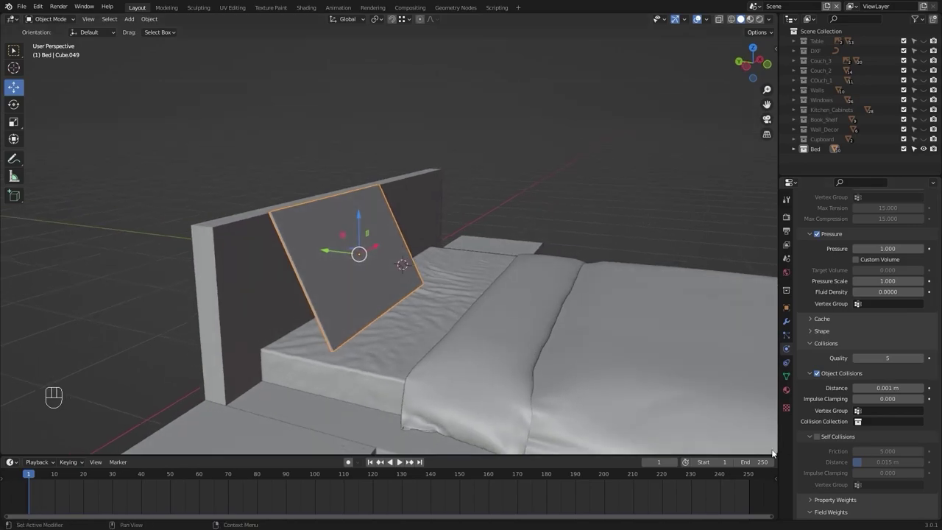
pyautogui.keyDown('alt'); pyautogui.moveTo(549, 354); pyautogui.dragTo(530, 340, button='middle'); pyautogui.keyUp('alt')
pyautogui.press('space')
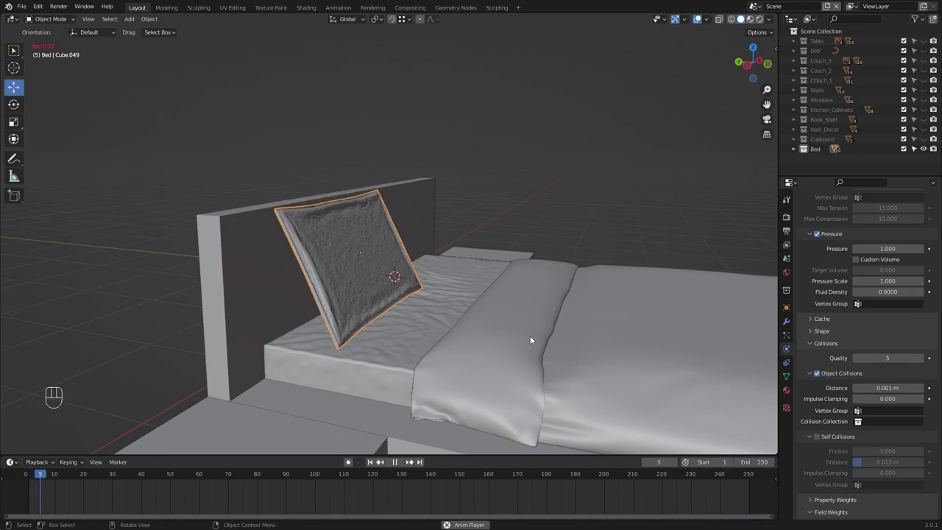
pyautogui.press('space')
pyautogui.hotkey('shift', 'Left')
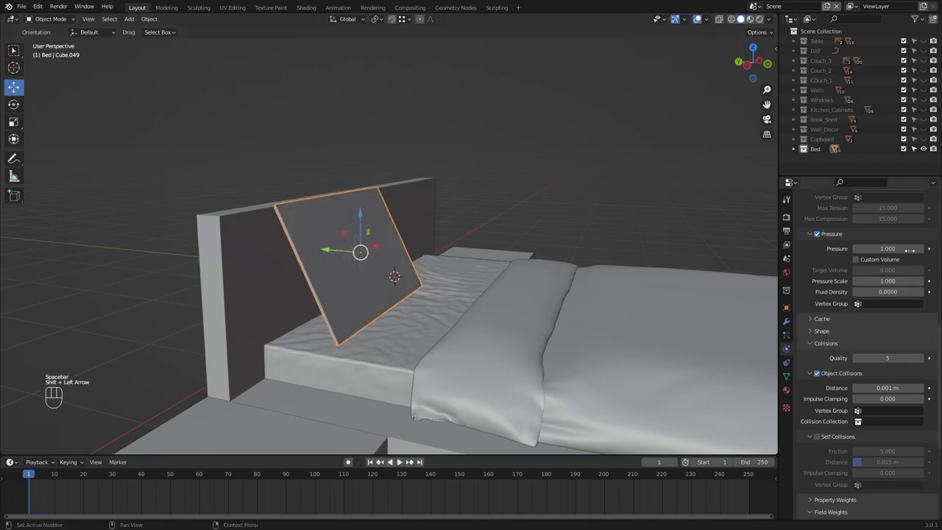
# Set the cloth pressure to 2.5 and run the simulation to frame 12 to inspect the pillow
pyautogui.click(908, 248)
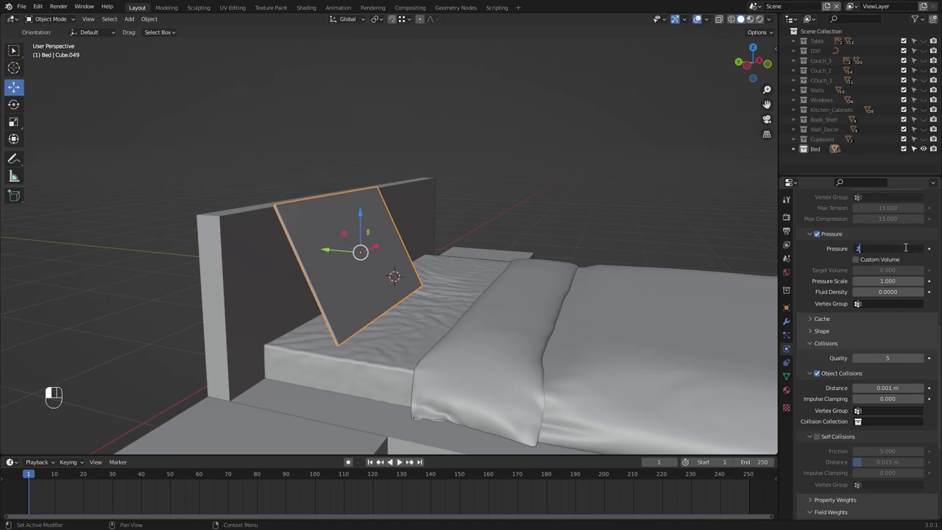
pyautogui.press('space')
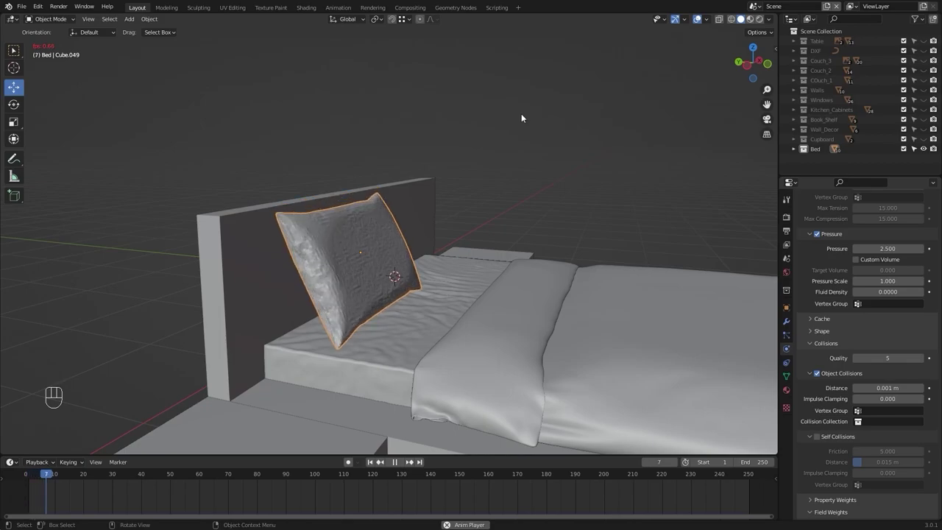
pyautogui.press('space')
pyautogui.keyDown('alt'); pyautogui.moveTo(522, 128); pyautogui.dragTo(518, 243); pyautogui.keyUp('alt')
pyautogui.keyDown('alt'); pyautogui.moveTo(541, 180); pyautogui.dragTo(341, 253); pyautogui.keyUp('alt')
pyautogui.press('space')
pyautogui.press('space')
pyautogui.scroll(-3, 399, 196)
pyautogui.press('Left')
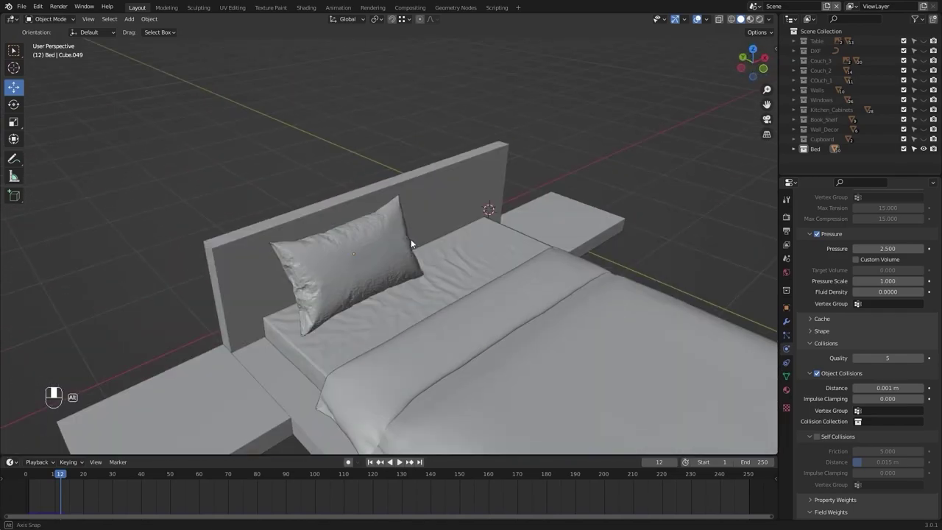
# Rewind to frame 1 and duplicate the panel about 1.38 m along the X axis in top view
pyautogui.click(341, 254)
pyautogui.press('shift')
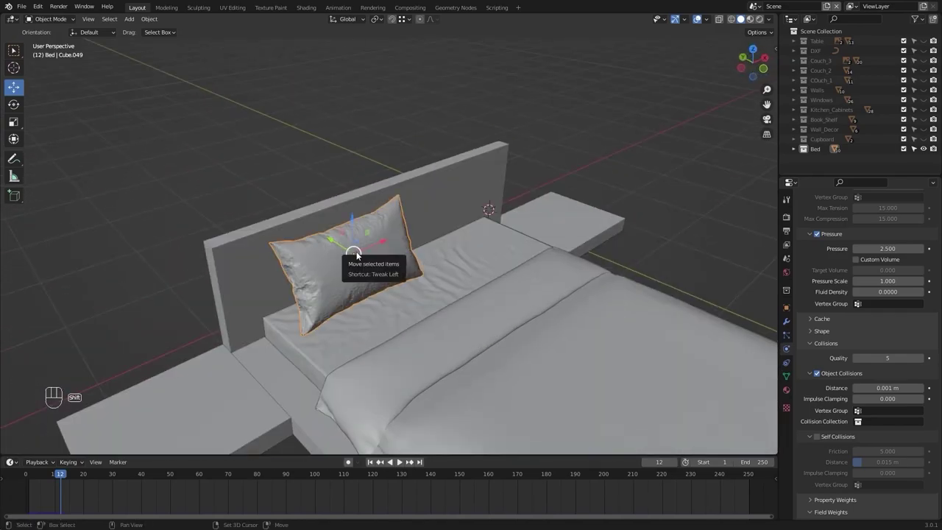
pyautogui.hotkey('shift', 'Left')
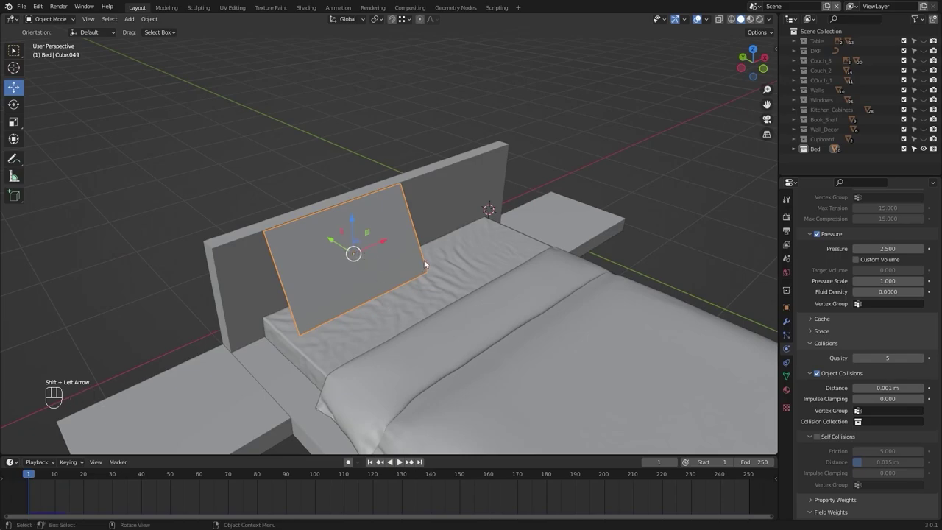
pyautogui.press('KP_7')
pyautogui.keyDown('alt'); pyautogui.keyDown('shift'); pyautogui.moveTo(424, 259); pyautogui.dragTo(344, 287); pyautogui.keyUp('shift'); pyautogui.keyUp('alt')
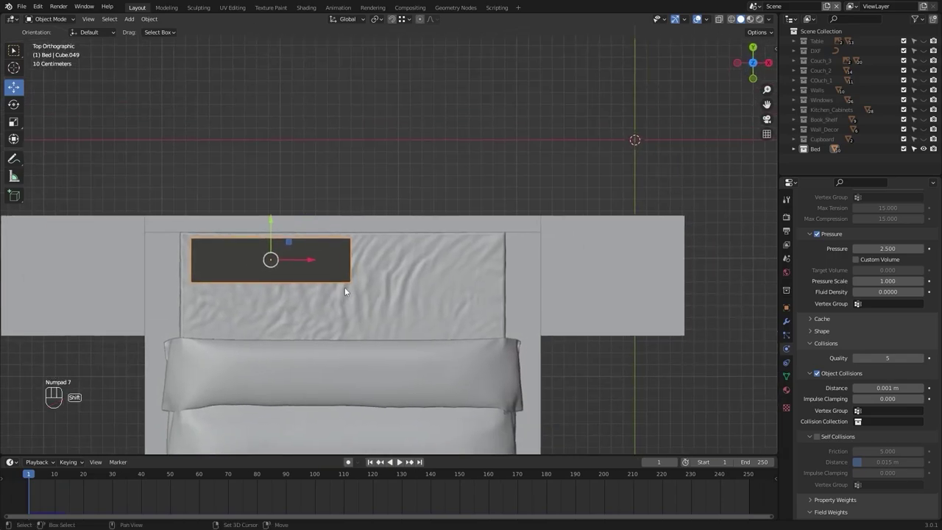
pyautogui.hotkey('shift', 'd')
pyautogui.press('x')
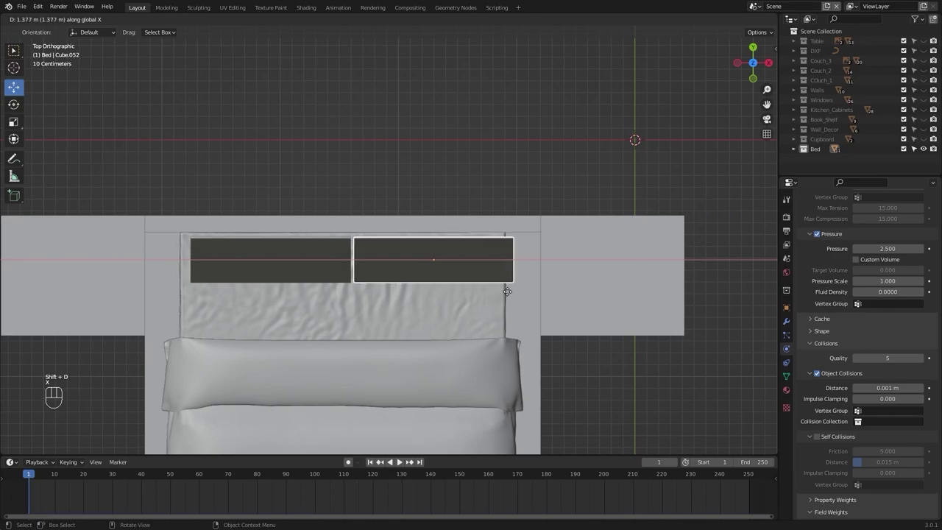
pyautogui.click(508, 293)
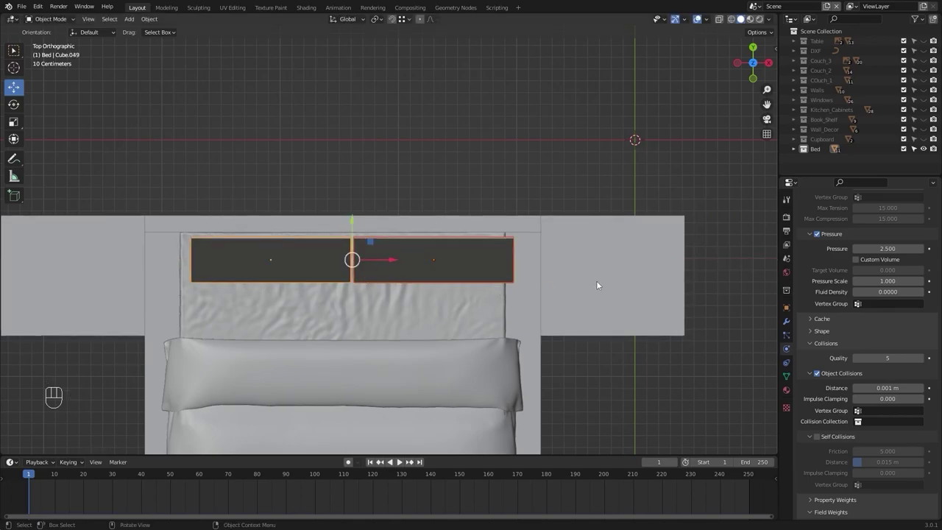
# Move both panels together about -0.08 m along the X axis to centre them over the mattress
pyautogui.press('g')
pyautogui.press('x')
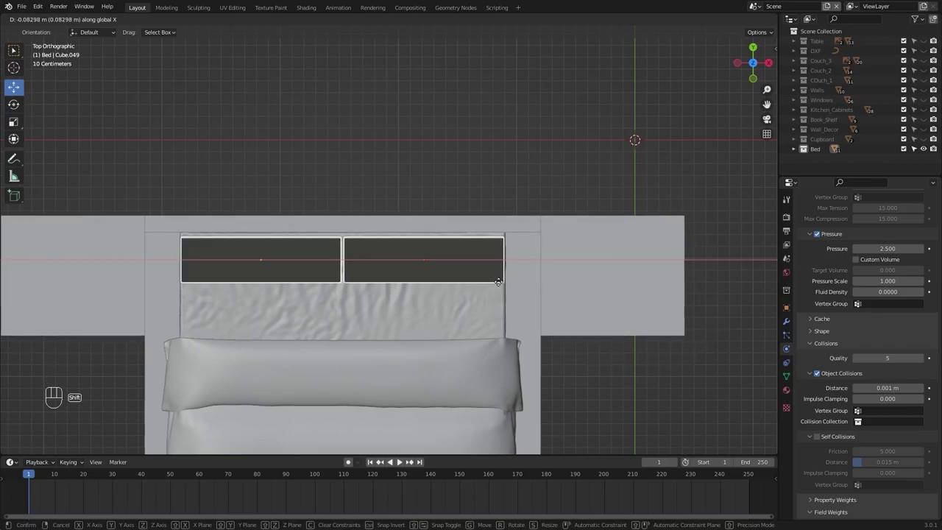
pyautogui.click(498, 282)
# Run the cloth simulation on both panels and stop at frame 12 to inflate them into pillows
pyautogui.moveTo(466, 322); pyautogui.dragTo(420, 312, button='middle')
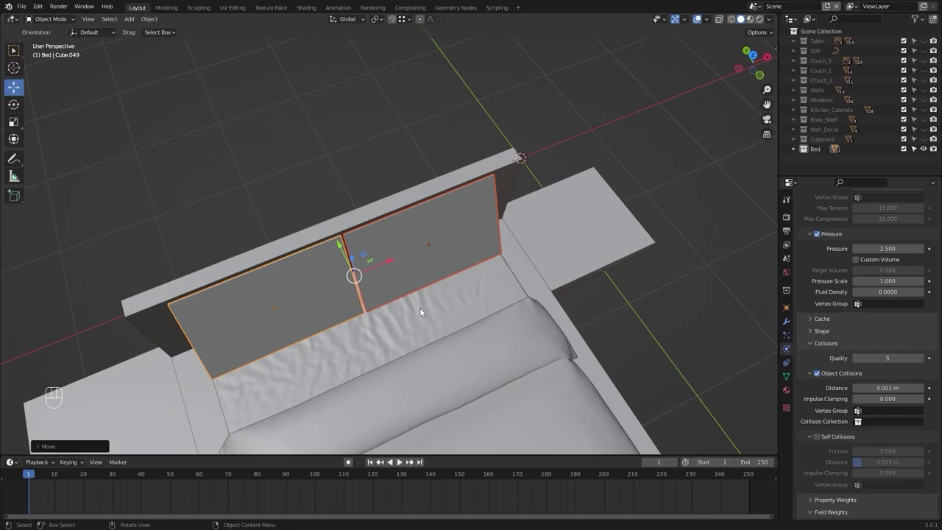
pyautogui.moveTo(307, 365); pyautogui.dragTo(464, 233, button='middle')
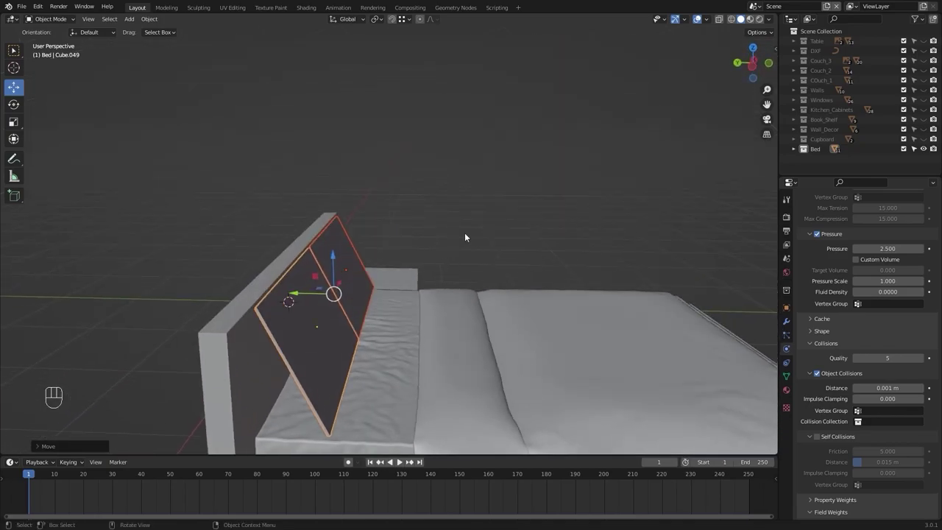
pyautogui.press('space')
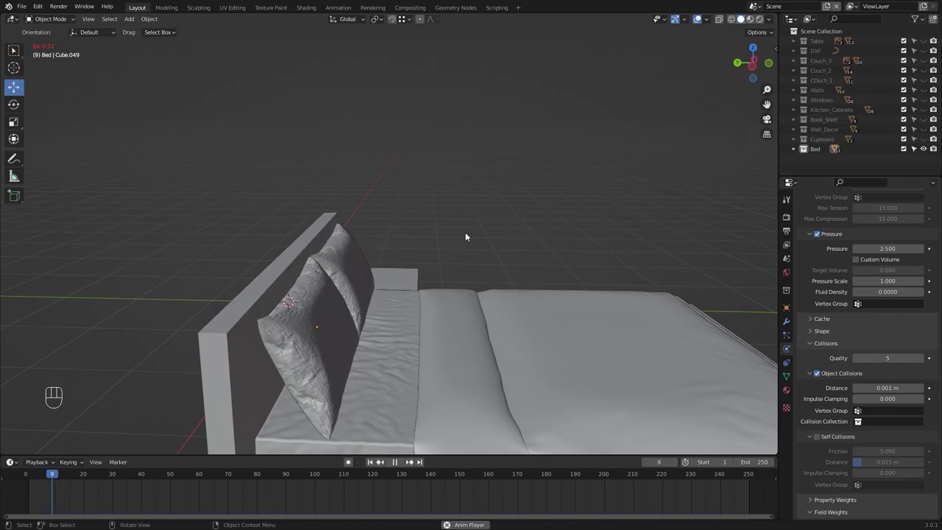
pyautogui.press('space')
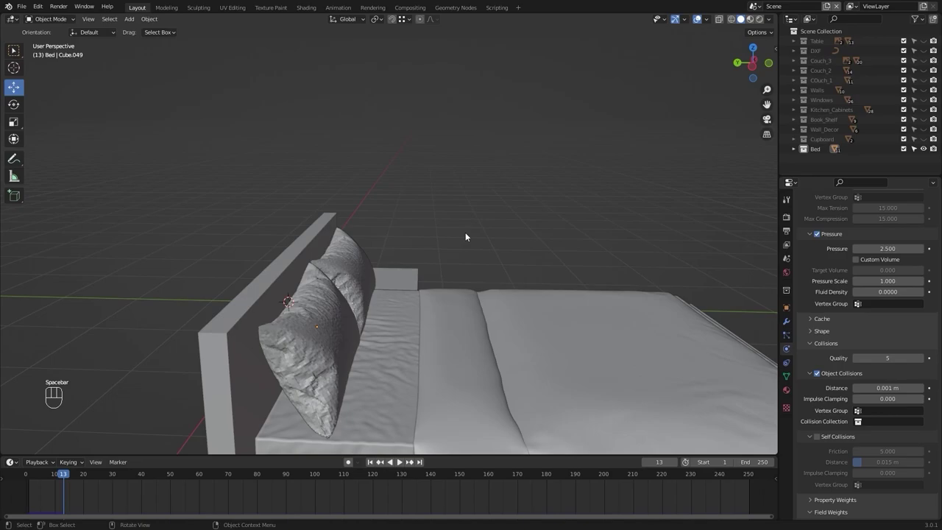
pyautogui.press('Left')
pyautogui.moveTo(553, 217); pyautogui.dragTo(391, 218, button='middle')
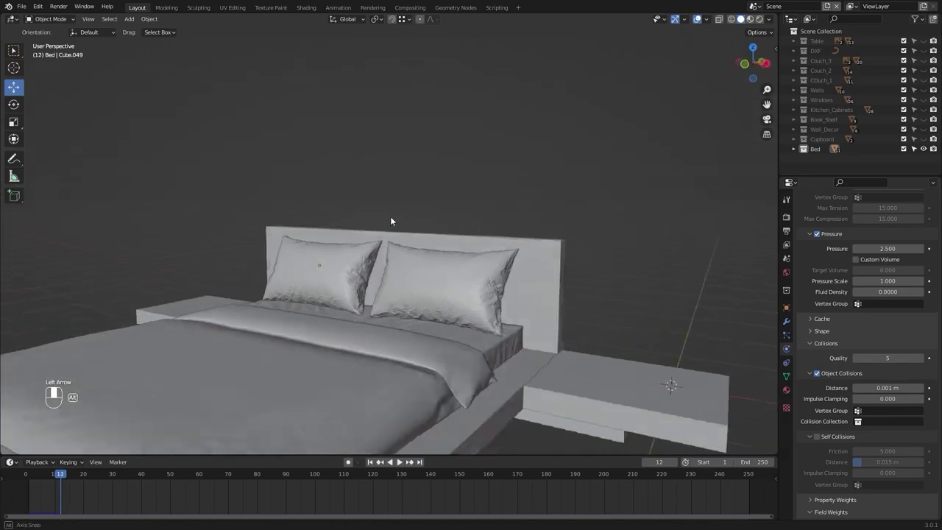
# Duplicate one of the inflated pillows about -0.72 m along the Y axis, in front of the original
pyautogui.keyDown('alt'); pyautogui.moveTo(390, 221); pyautogui.dragTo(395, 270); pyautogui.keyUp('alt')
pyautogui.click(304, 313)
pyautogui.hotkey('shift', 'd')
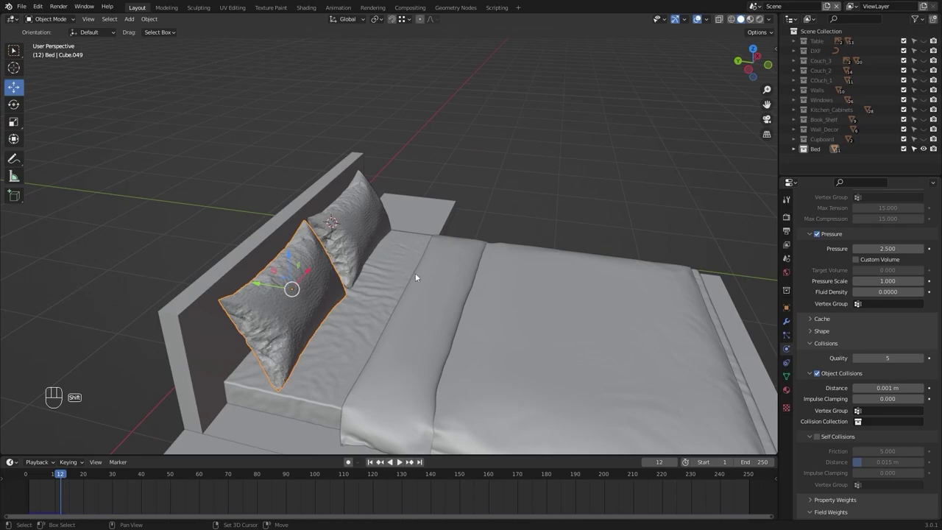
pyautogui.press('y')
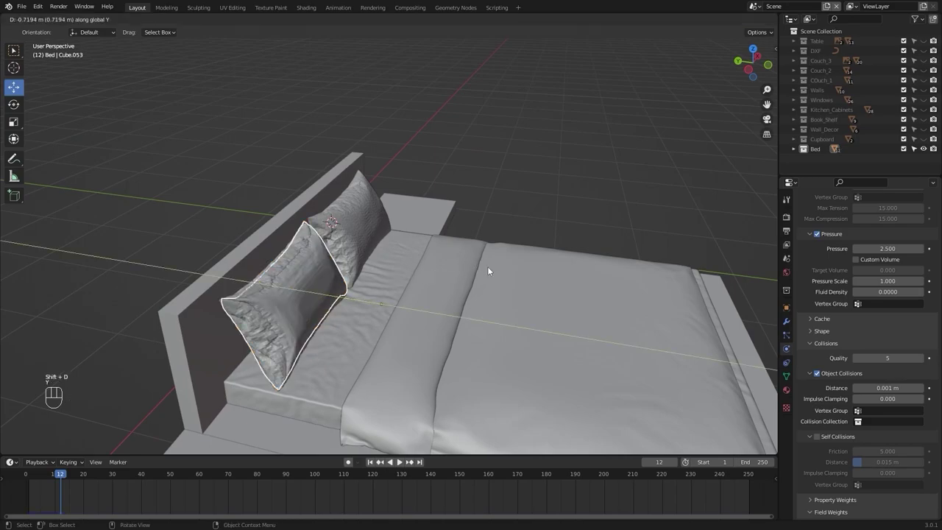
pyautogui.click(487, 271)
# Apply all modifiers on the two rear pillows against the headboard, baking their simulated shape
pyautogui.click(301, 280)
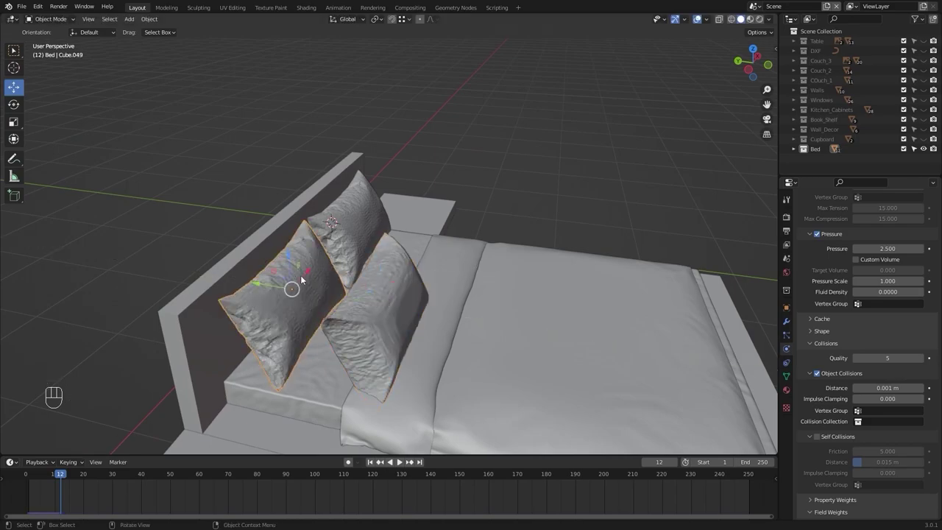
pyautogui.keyDown('shift'); pyautogui.click(342, 215); pyautogui.keyUp('shift')
pyautogui.click(786, 320)
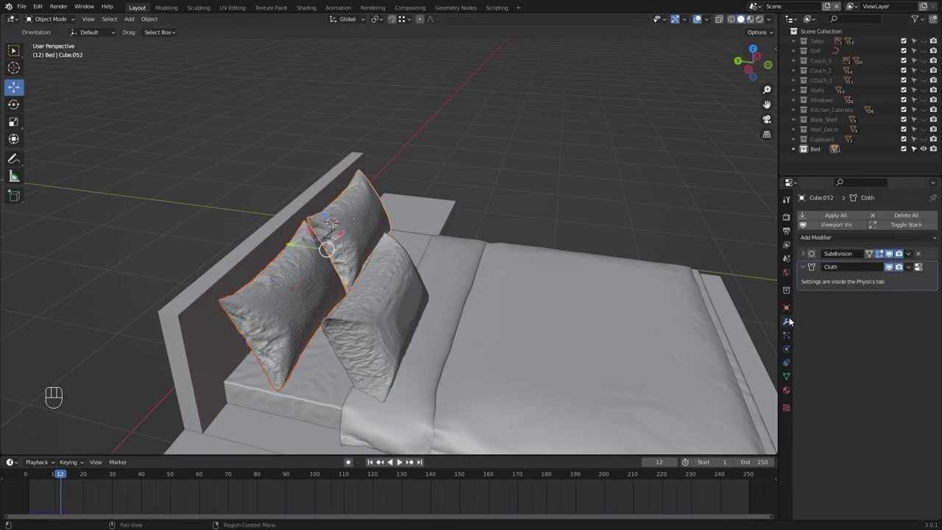
pyautogui.click(853, 218)
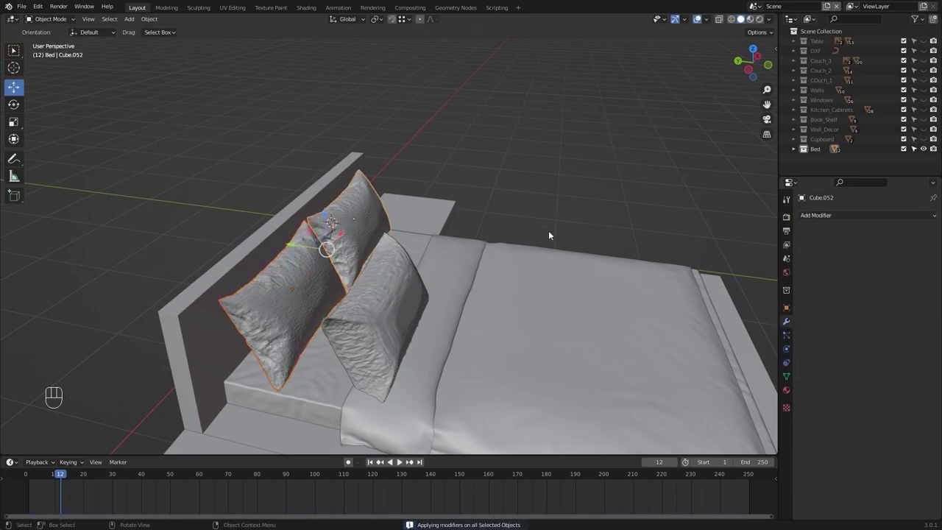
# Shade both rear pillows smooth
pyautogui.click(311, 273)
pyautogui.rightClick(311, 273)
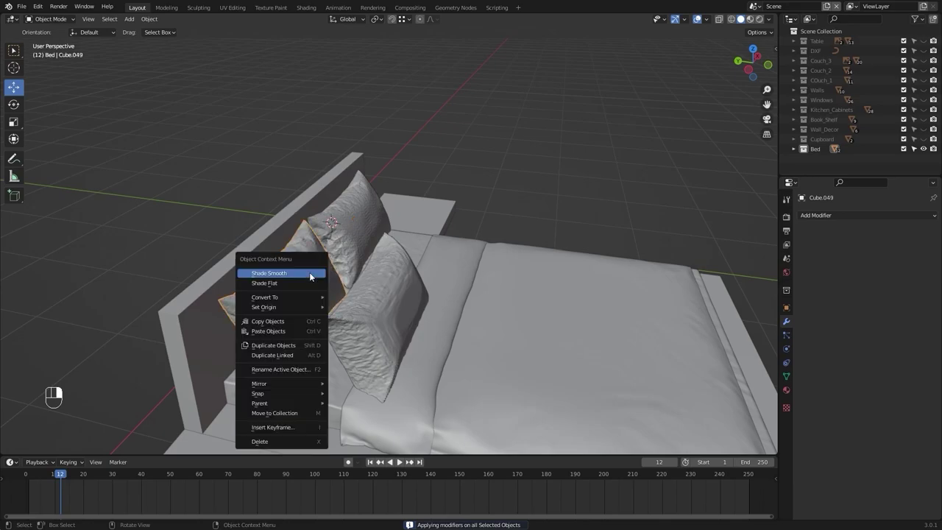
pyautogui.click(349, 227)
pyautogui.rightClick(351, 222)
pyautogui.press('Escape')
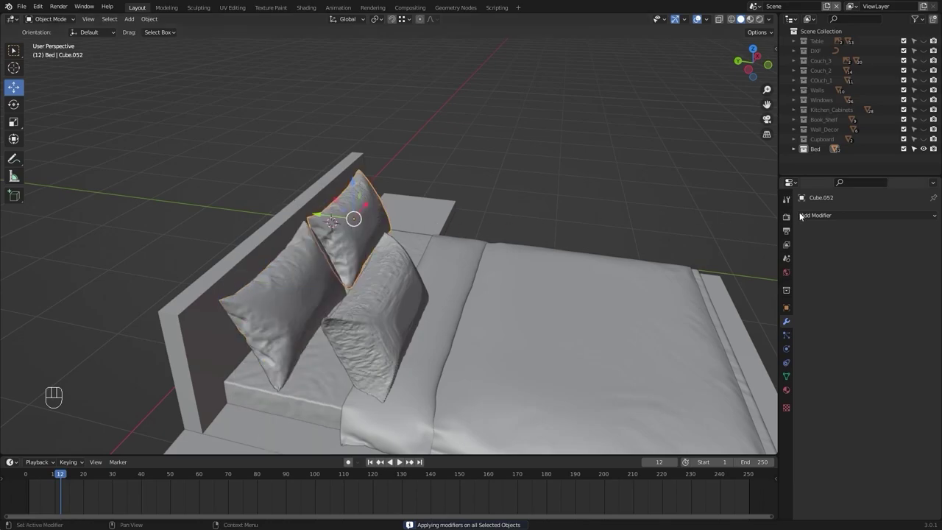
# Add a Subdivision Surface modifier to each of the two rear pillows
pyautogui.click(830, 215)
pyautogui.click(295, 287)
pyautogui.rightClick(525, 211)
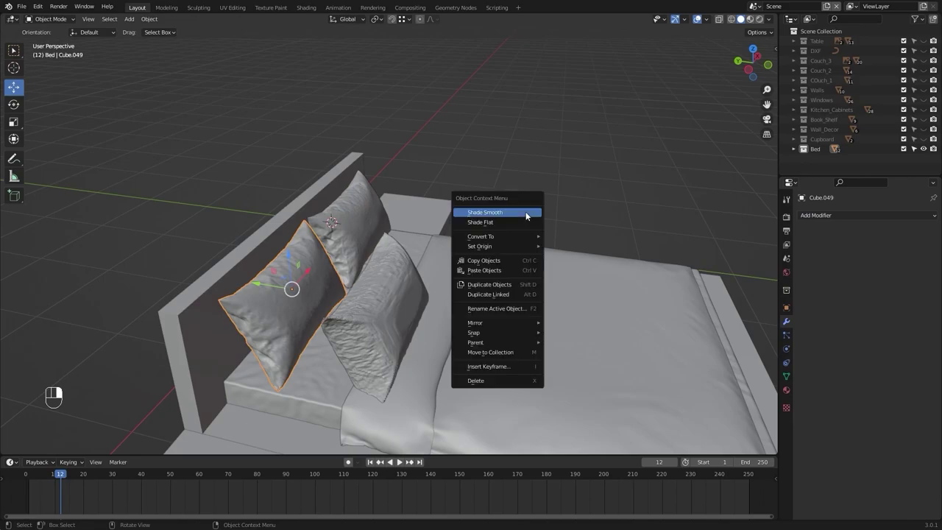
pyautogui.click(837, 215)
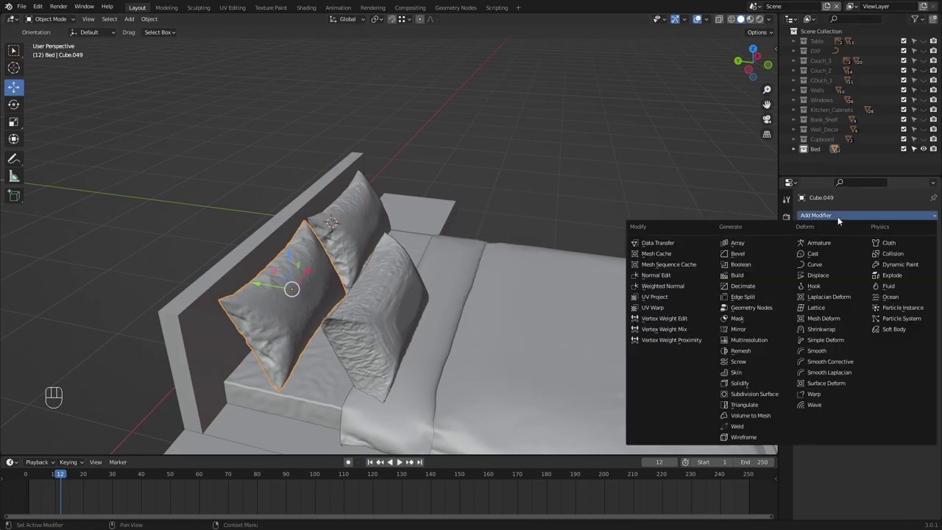
pyautogui.click(752, 394)
pyautogui.click(553, 170)
pyautogui.moveTo(513, 150); pyautogui.dragTo(427, 158, button='middle')
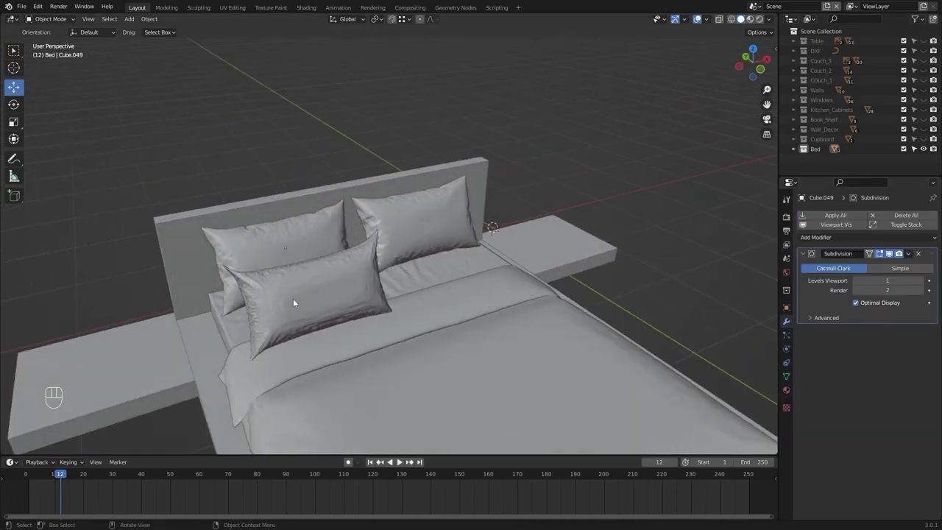
# Rewind to frame 1 and move the duplicated cloth panel in top view to centre it in front of the two pillows
pyautogui.click(293, 298)
pyautogui.keyDown('alt'); pyautogui.keyDown('shift'); pyautogui.moveTo(375, 254); pyautogui.dragTo(427, 257, button='middle'); pyautogui.keyUp('shift'); pyautogui.keyUp('alt')
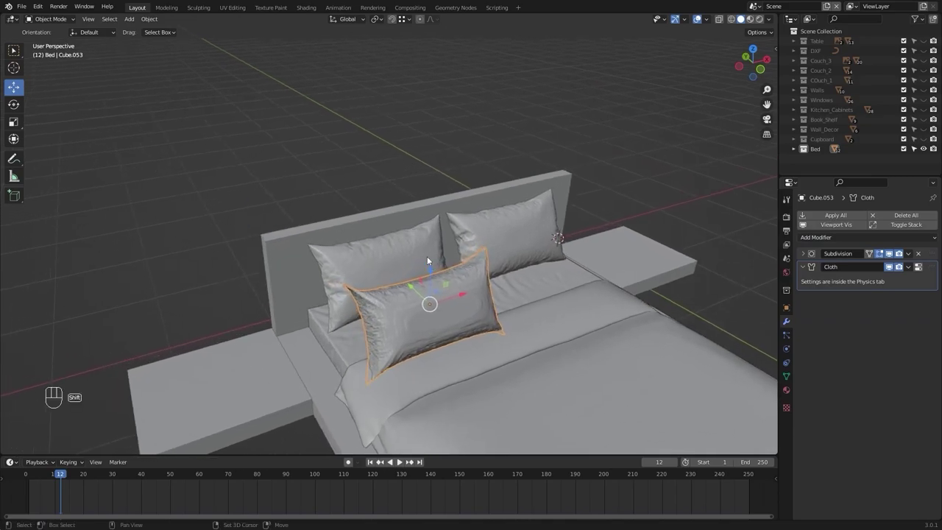
pyautogui.hotkey('shift', 'Left')
pyautogui.press('KP_7')
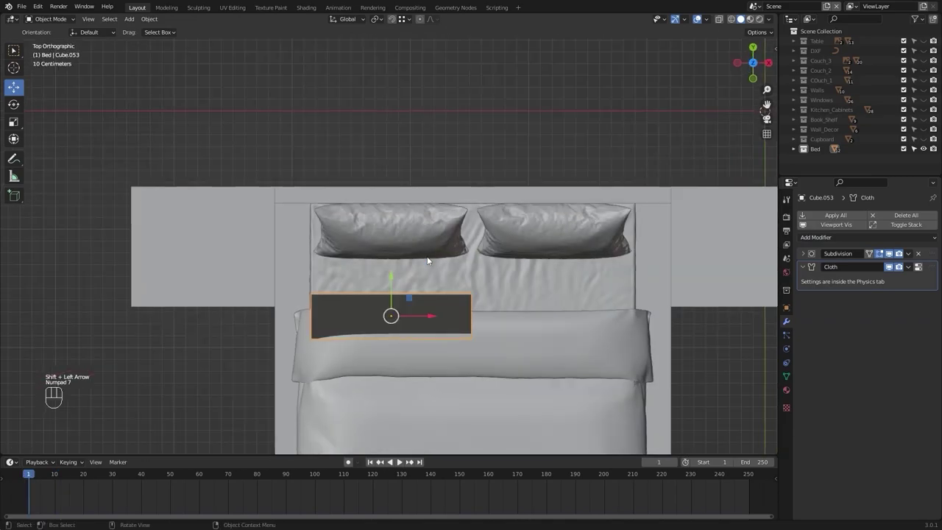
pyautogui.keyDown('shift'); pyautogui.moveTo(427, 261); pyautogui.dragTo(360, 264, button='middle'); pyautogui.keyUp('shift')
pyautogui.press('g')
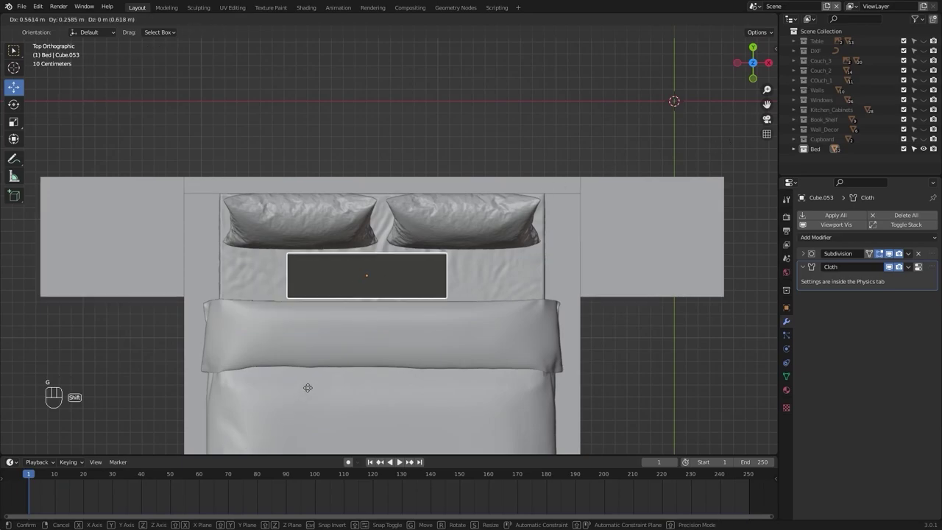
pyautogui.click(373, 358)
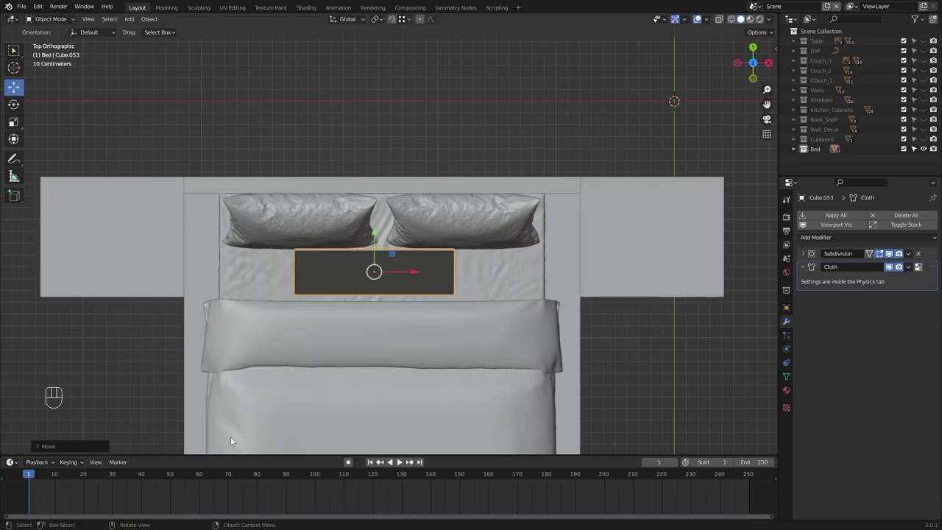
# Fine-tune the front panel's distance from the rear pillows and its height above the mattress in left view
pyautogui.press('ctrl+KP_3')
pyautogui.scroll(4, 545, 288)
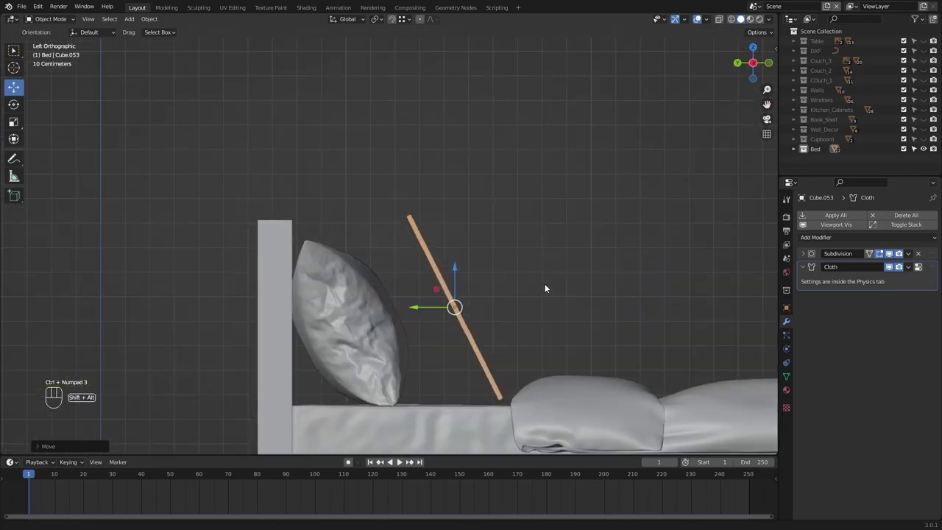
pyautogui.press('g')
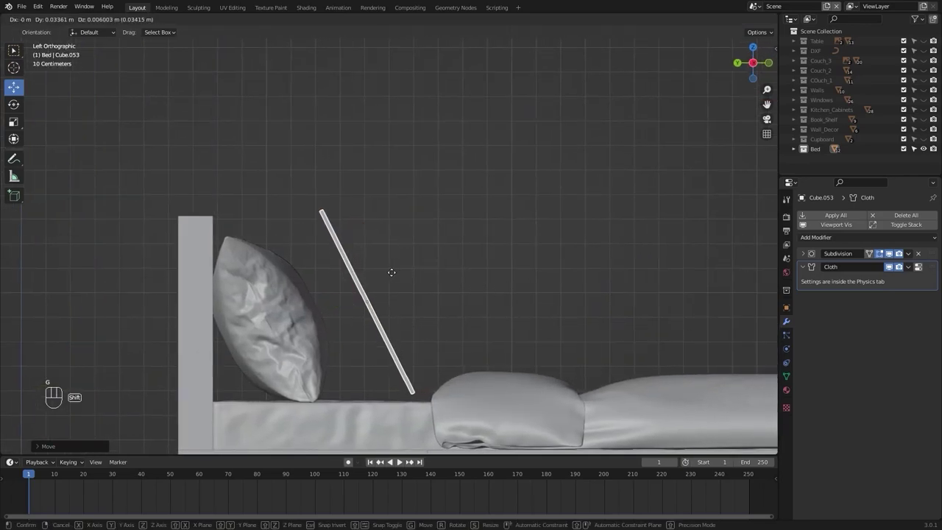
pyautogui.click(370, 286)
# Add Collision physics to both rear pillows with an outer thickness of 0.001
pyautogui.moveTo(486, 210); pyautogui.dragTo(372, 276, button='middle')
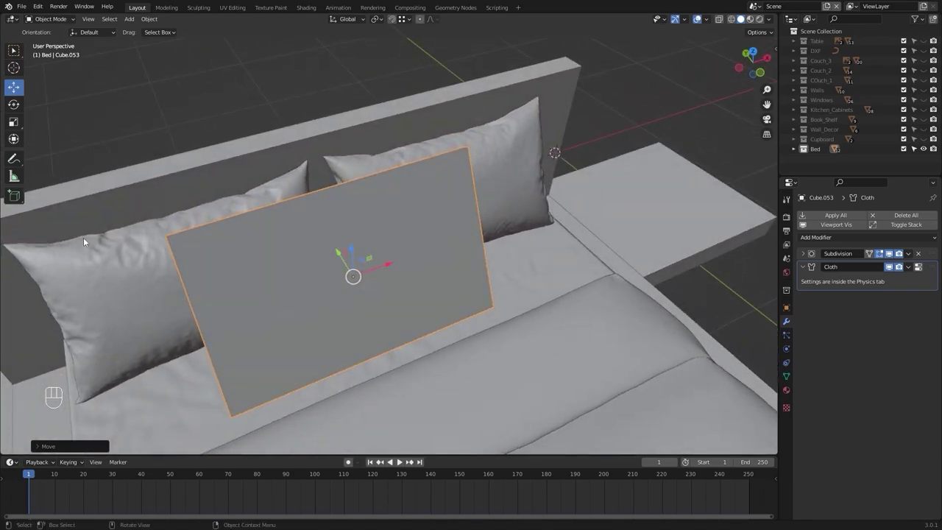
pyautogui.click(147, 264)
pyautogui.click(786, 356)
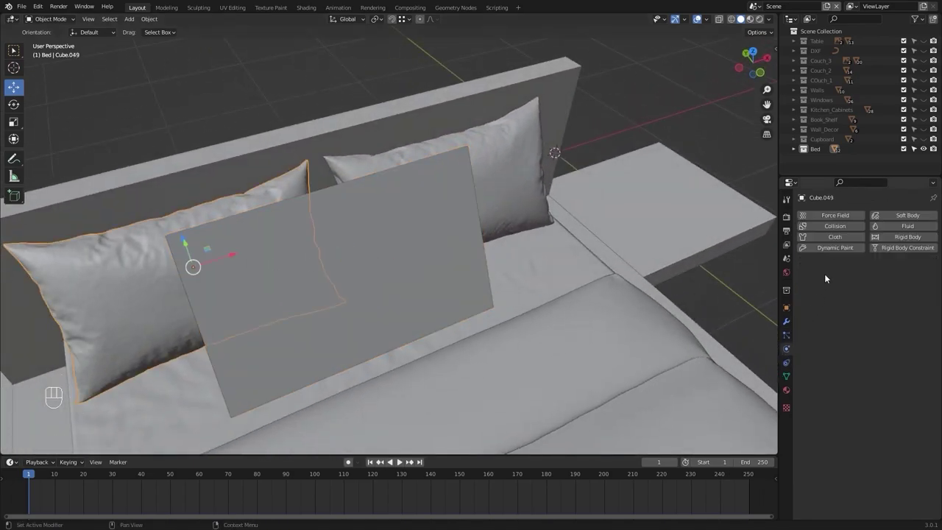
pyautogui.click(834, 229)
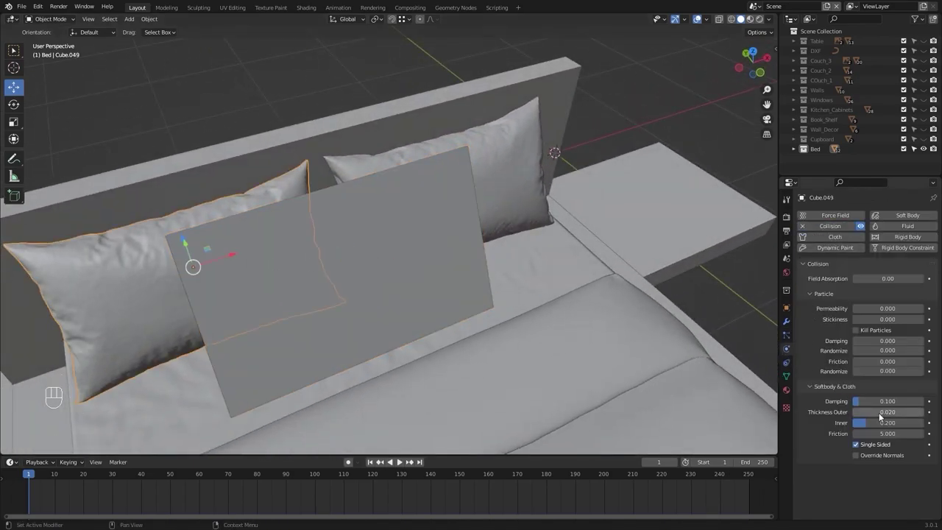
pyautogui.click(888, 412)
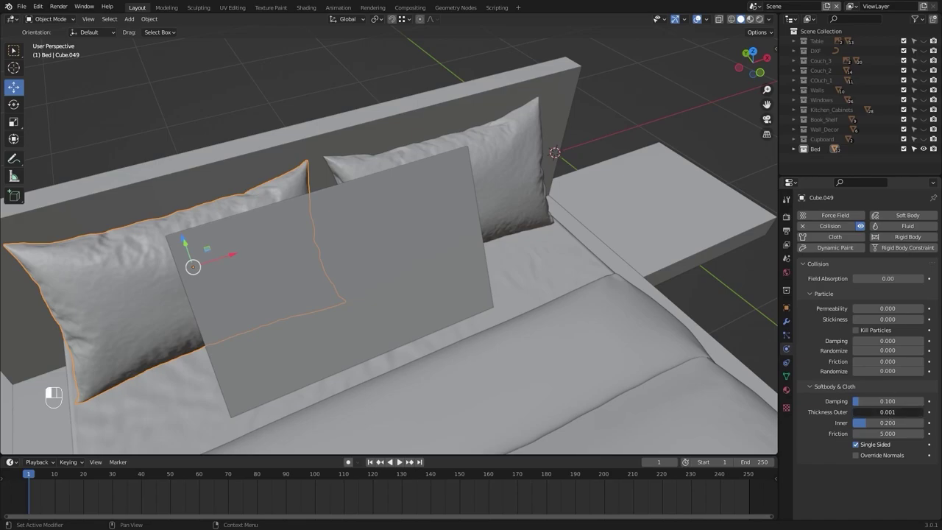
pyautogui.click(521, 182)
pyautogui.click(838, 228)
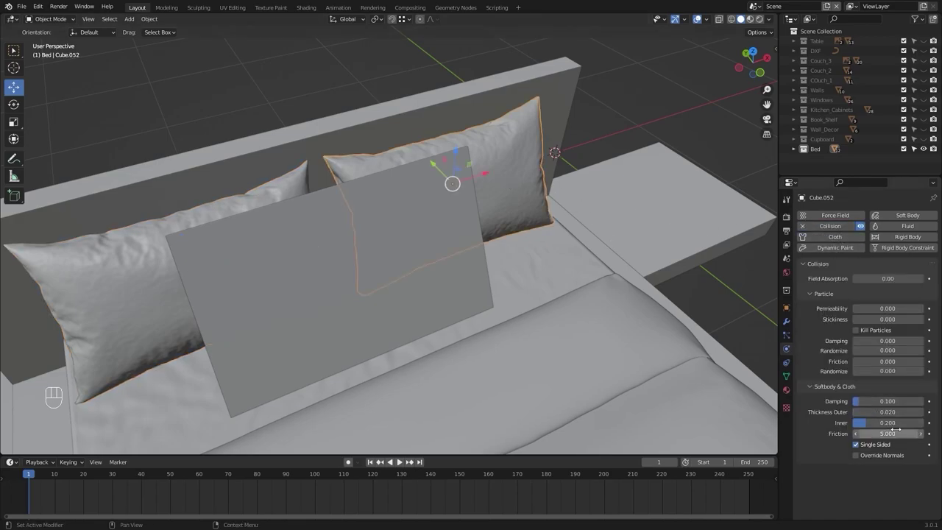
# Run the cloth simulation on the front panel and stop at frame 13 to inflate it into a third pillow
pyautogui.moveTo(625, 309); pyautogui.dragTo(548, 206, button='middle')
pyautogui.press('space')
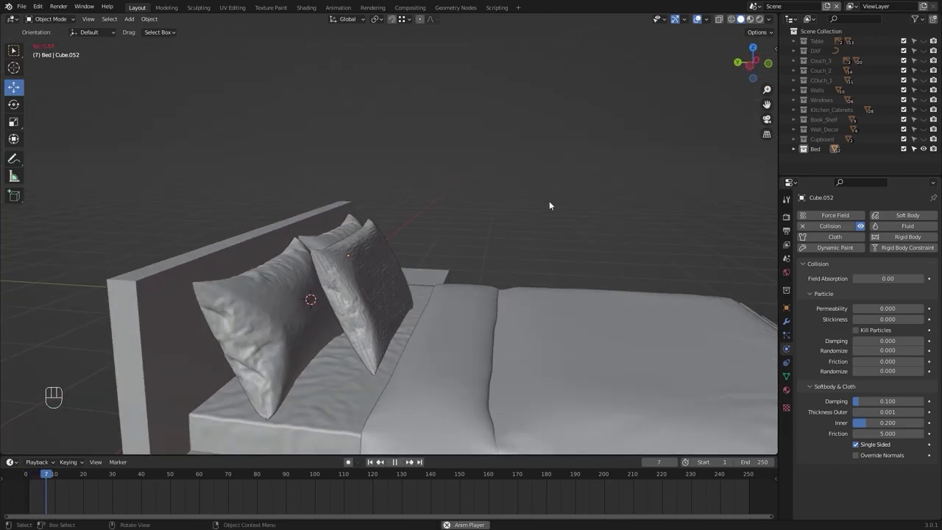
pyautogui.press('space')
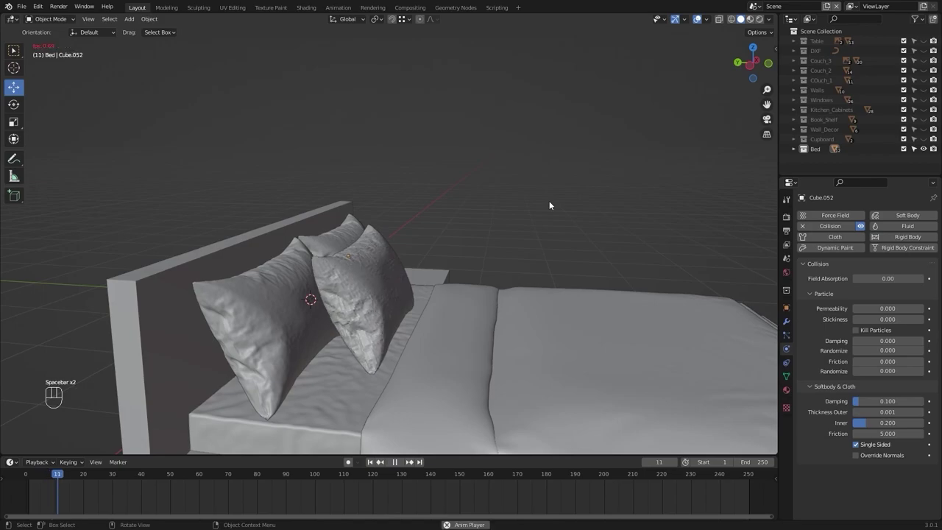
pyautogui.press('space')
pyautogui.moveTo(548, 205); pyautogui.dragTo(581, 245, button='middle')
pyautogui.press('Left')
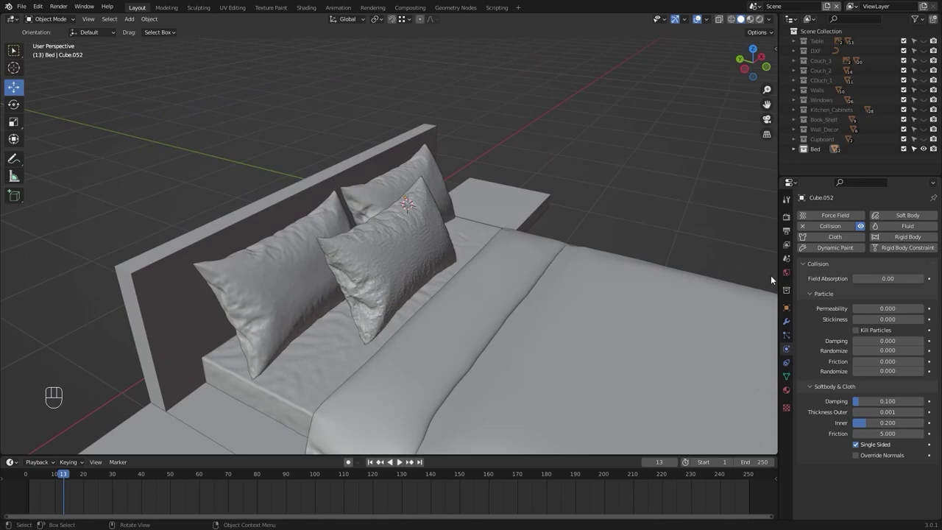
# Apply all modifiers on the front pillow to bake its simulated shape
pyautogui.click(786, 321)
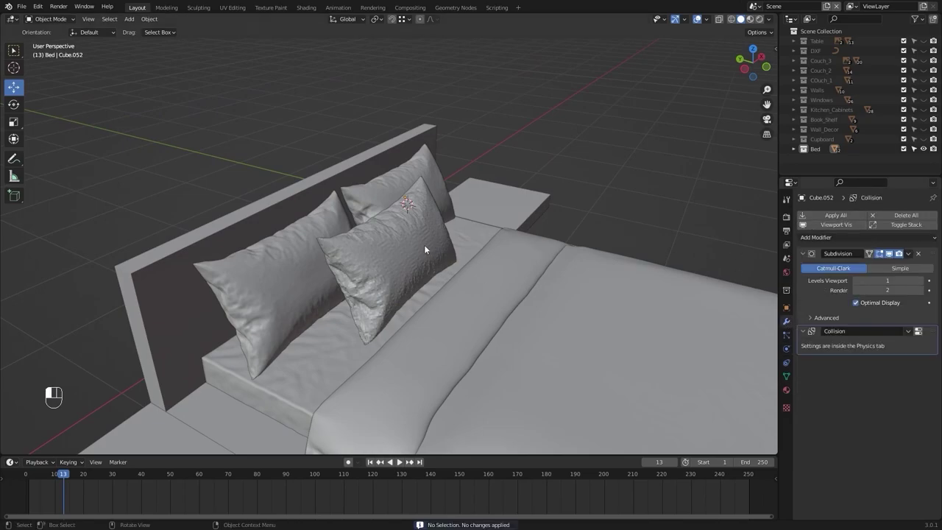
pyautogui.click(424, 244)
pyautogui.click(843, 215)
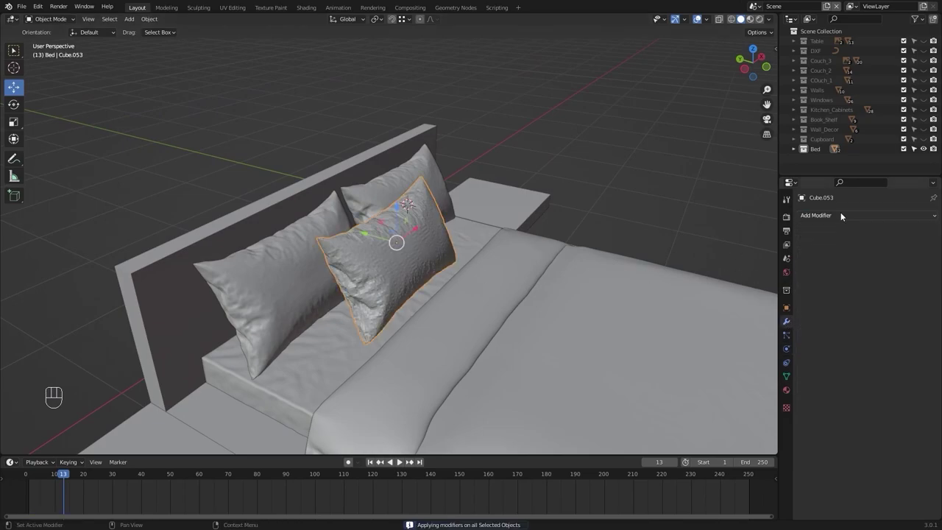
pyautogui.keyDown('alt'); pyautogui.moveTo(650, 152); pyautogui.dragTo(455, 232, button='middle'); pyautogui.keyUp('alt')
# Shade the front pillow smooth and add a Subdivision Surface modifier to it
pyautogui.click(427, 232)
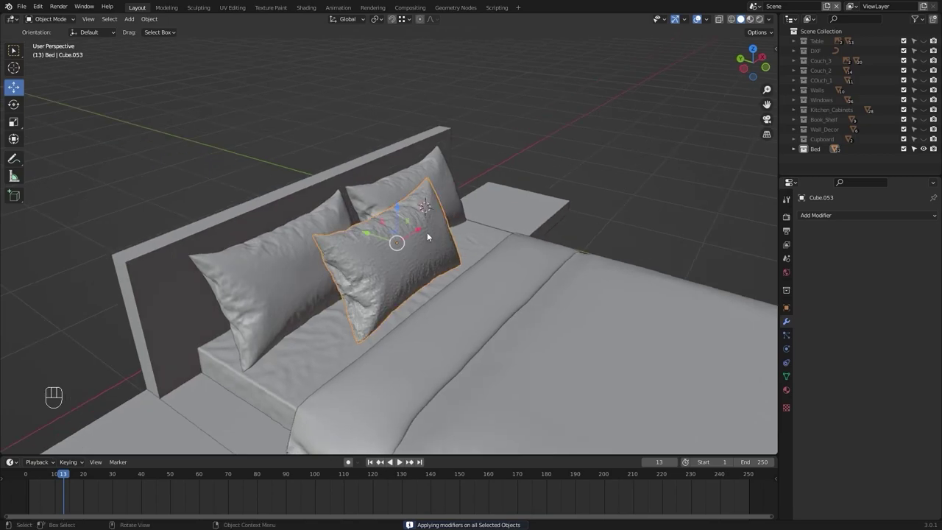
pyautogui.rightClick(426, 232)
pyautogui.click(825, 215)
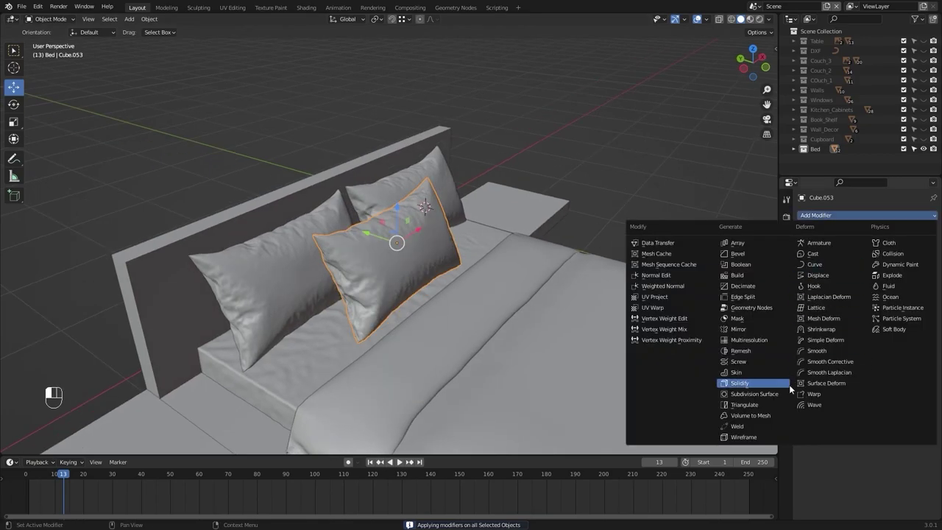
pyautogui.click(758, 393)
pyautogui.keyDown('alt'); pyautogui.keyDown('shift'); pyautogui.moveTo(681, 246); pyautogui.dragTo(716, 220); pyautogui.keyUp('shift'); pyautogui.keyUp('alt')
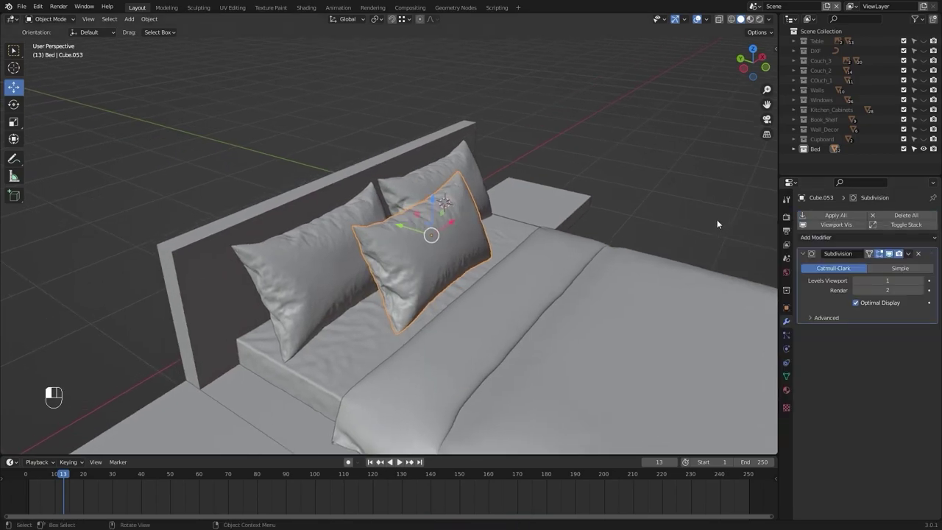
pyautogui.click(717, 220)
# Open all three pillows together in Edit Mode, clear the mesh selection and switch to edge selection
pyautogui.keyDown('alt'); pyautogui.keyDown('shift'); pyautogui.moveTo(557, 226); pyautogui.dragTo(610, 250); pyautogui.keyUp('shift'); pyautogui.keyUp('alt')
pyautogui.scroll(2, 515, 274)
pyautogui.click(501, 275)
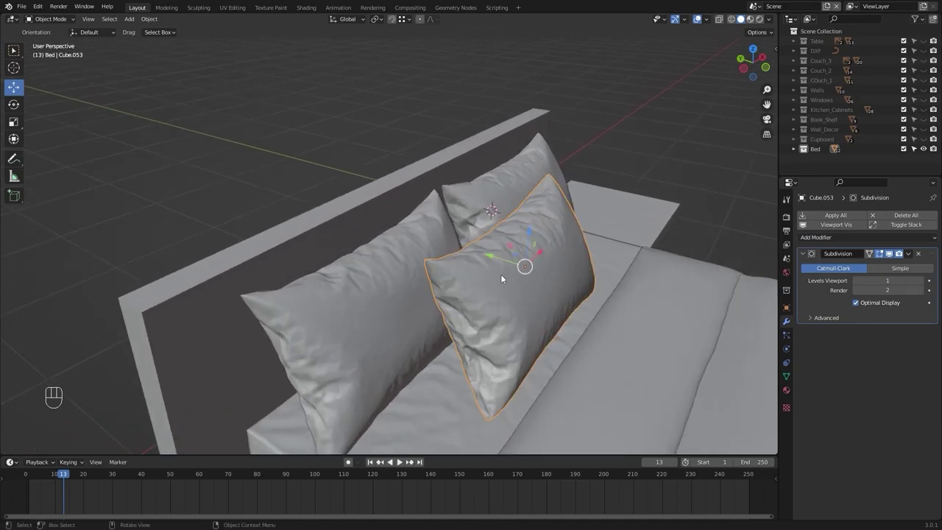
pyautogui.keyDown('shift'); pyautogui.click(500, 199); pyautogui.keyUp('shift')
pyautogui.keyDown('shift'); pyautogui.click(343, 288); pyautogui.keyUp('shift')
pyautogui.press('Tab')
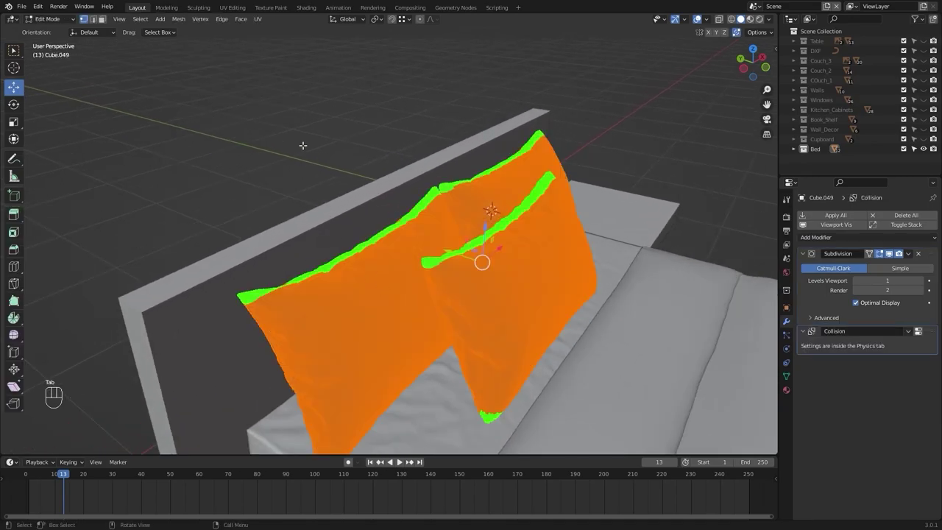
pyautogui.click(296, 163)
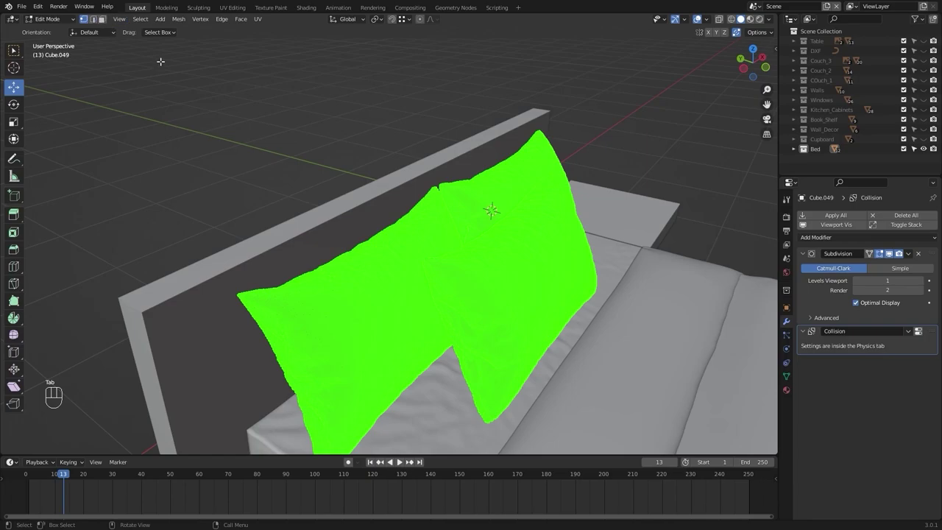
pyautogui.press('2')
# Select the seam edge loop around one rear pillow and add the front pillow's seam edge loop to the selection
pyautogui.moveTo(165, 71); pyautogui.dragTo(444, 142, button='middle')
pyautogui.scroll(3, 345, 185)
pyautogui.scroll(4, 346, 184)
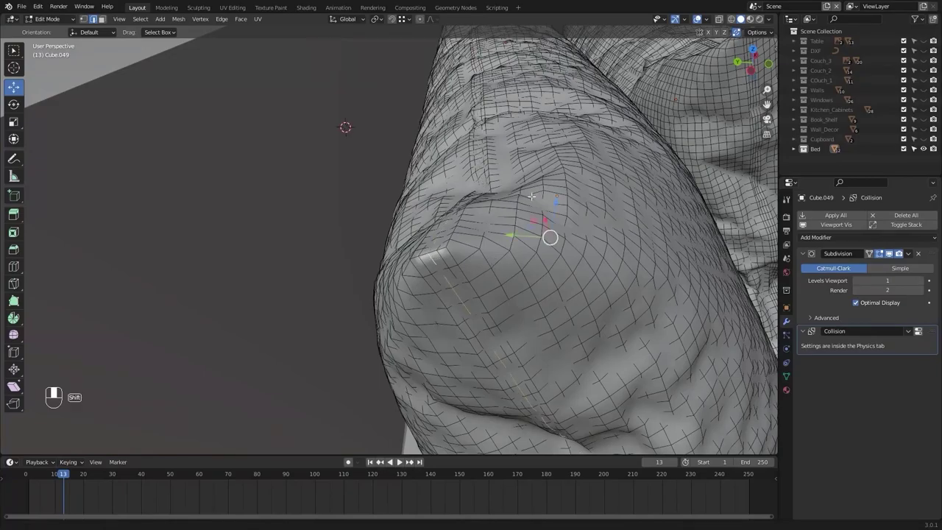
pyautogui.keyDown('shift'); pyautogui.moveTo(531, 196); pyautogui.dragTo(425, 270, button='middle'); pyautogui.keyUp('shift')
pyautogui.keyDown('alt'); pyautogui.click(412, 268); pyautogui.keyUp('alt')
pyautogui.scroll(-3, 413, 268)
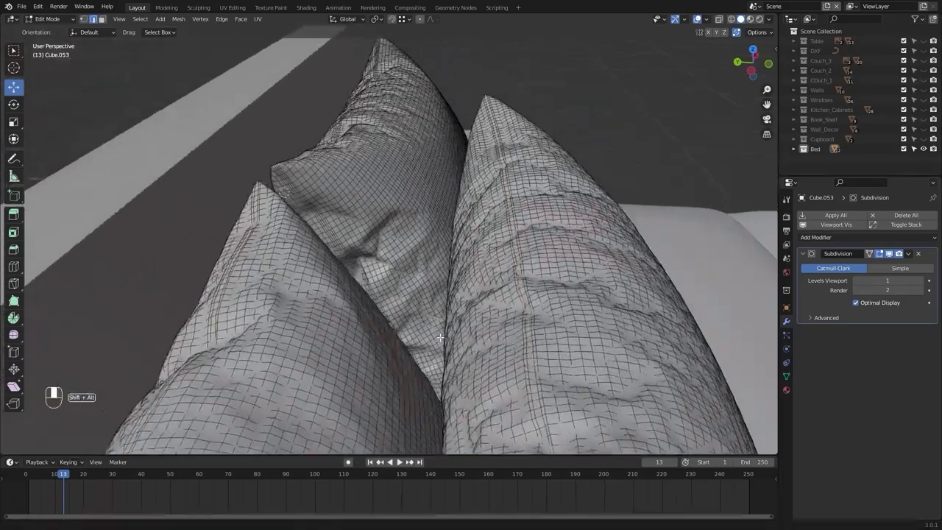
pyautogui.keyDown('shift'); pyautogui.moveTo(309, 193); pyautogui.dragTo(426, 318, button='middle'); pyautogui.keyUp('shift')
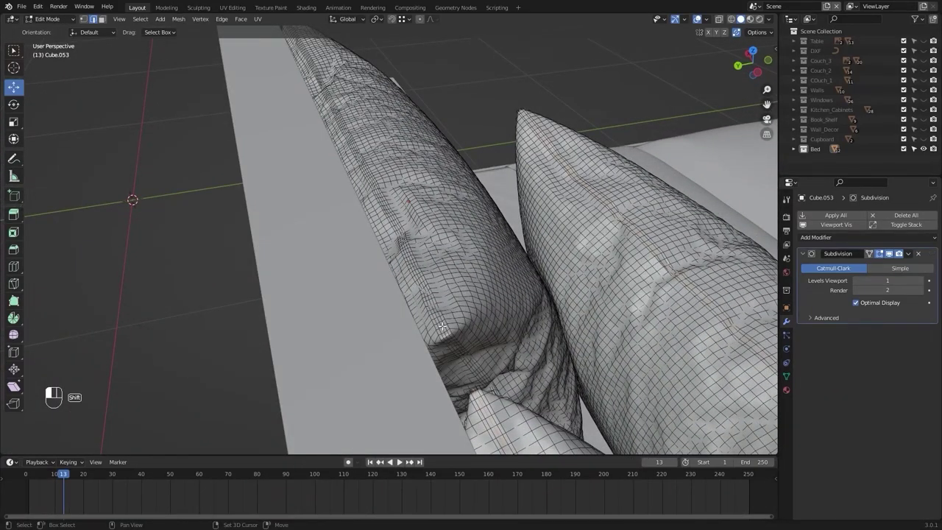
# Undo the stray loop selection and add the remaining rear pillow's seam edge loop to the selected seams
pyautogui.hotkey('ctrl', 'z')
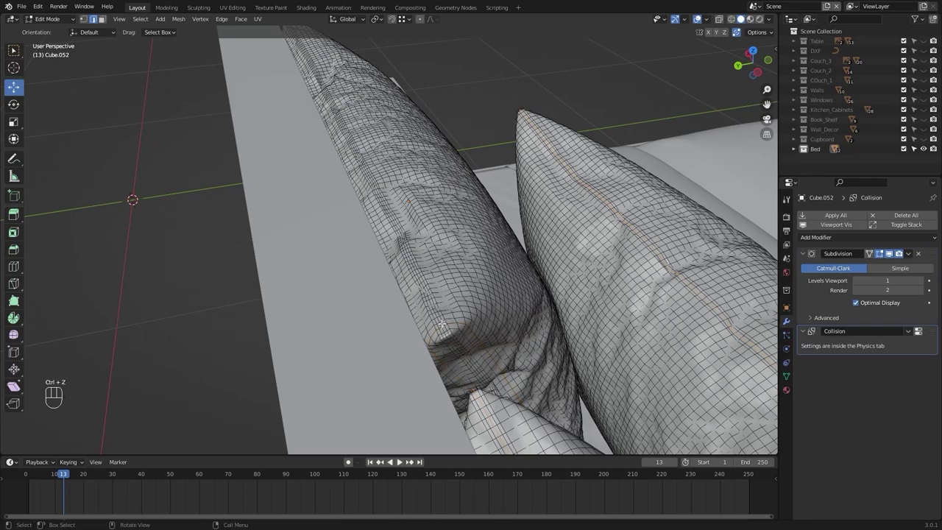
pyautogui.hotkey('ctrl', 'shift', 'z')
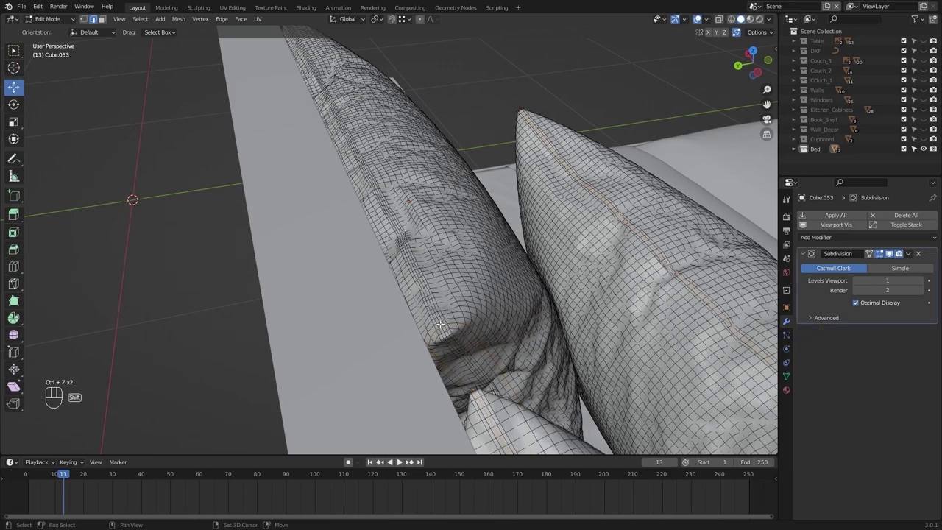
pyautogui.keyDown('shift'); pyautogui.click(440, 324); pyautogui.keyUp('shift')
pyautogui.scroll(-7, 476, 302)
pyautogui.keyDown('alt'); pyautogui.moveTo(515, 298); pyautogui.dragTo(387, 202, button='middle'); pyautogui.keyUp('alt')
pyautogui.scroll(4, 373, 214)
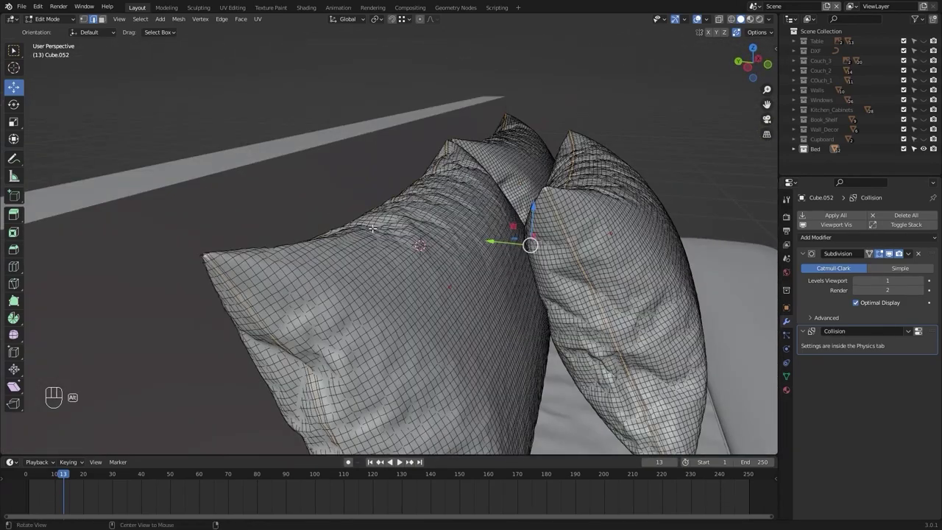
# Sink the selected seam loops into the pillows with Shrink/Fatten passes of about -0.0045 m and -0.0056 m, and return to Object Mode
pyautogui.hotkey('alt', 's')
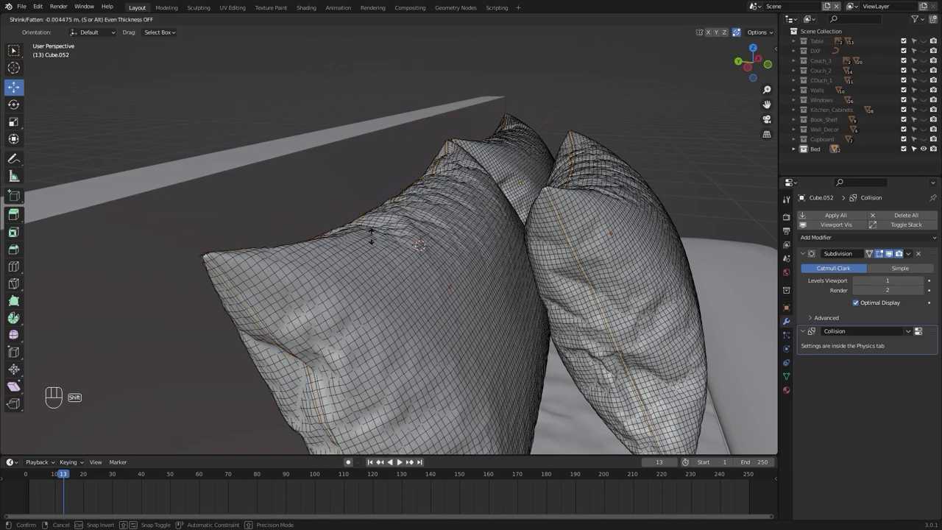
pyautogui.click(371, 237)
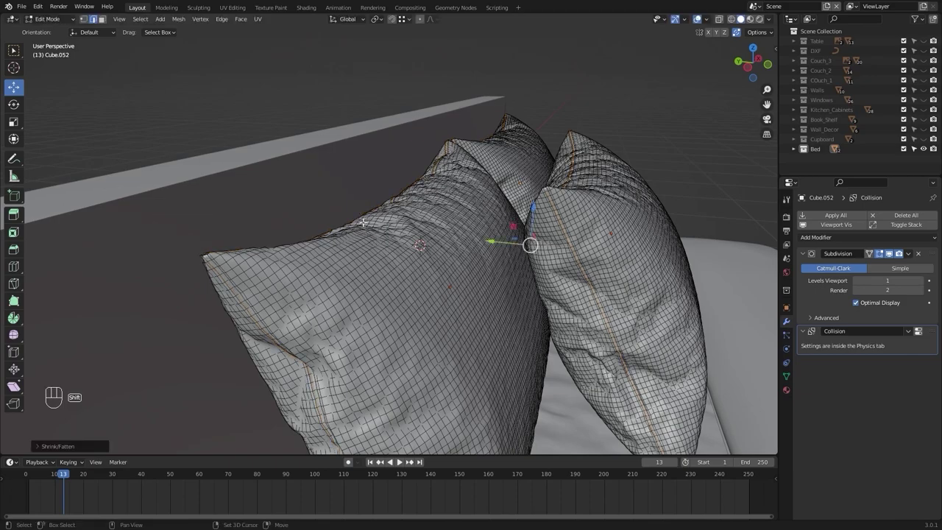
pyautogui.moveTo(371, 237); pyautogui.dragTo(321, 199, button='middle')
pyautogui.moveTo(433, 240); pyautogui.dragTo(426, 228, button='middle')
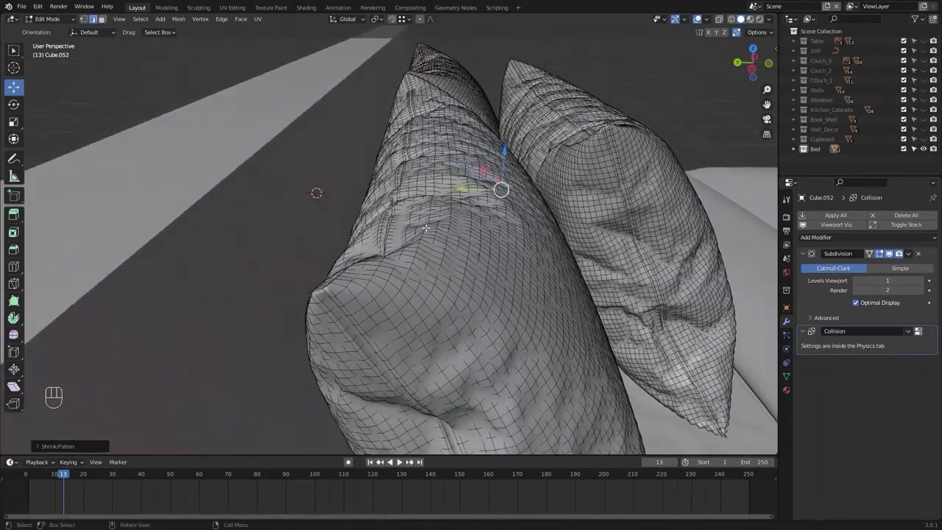
pyautogui.scroll(2, 426, 228)
pyautogui.hotkey('alt', 's')
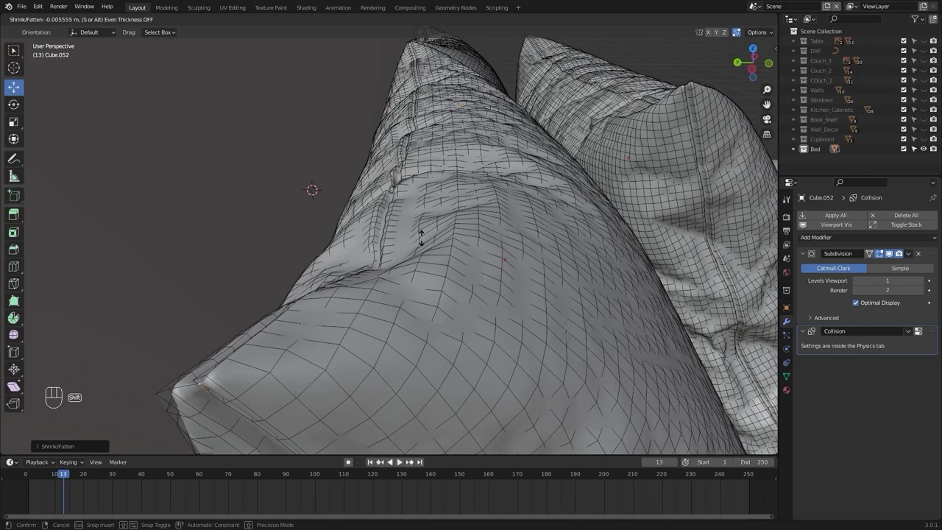
pyautogui.click(421, 237)
pyautogui.scroll(-4, 421, 238)
pyautogui.moveTo(421, 237); pyautogui.dragTo(324, 232, button='middle')
pyautogui.press('Tab')
# Examine the recessed seams and overall shape of the three pillows on the bed from several angles
pyautogui.moveTo(449, 147)
pyautogui.mouseDown(button='middle')
pyautogui.moveTo(427, 144)
pyautogui.moveTo(458, 160)
pyautogui.mouseUp(button='middle')
pyautogui.scroll(4, 412, 215)
pyautogui.moveTo(412, 214); pyautogui.dragTo(410, 236, button='middle')
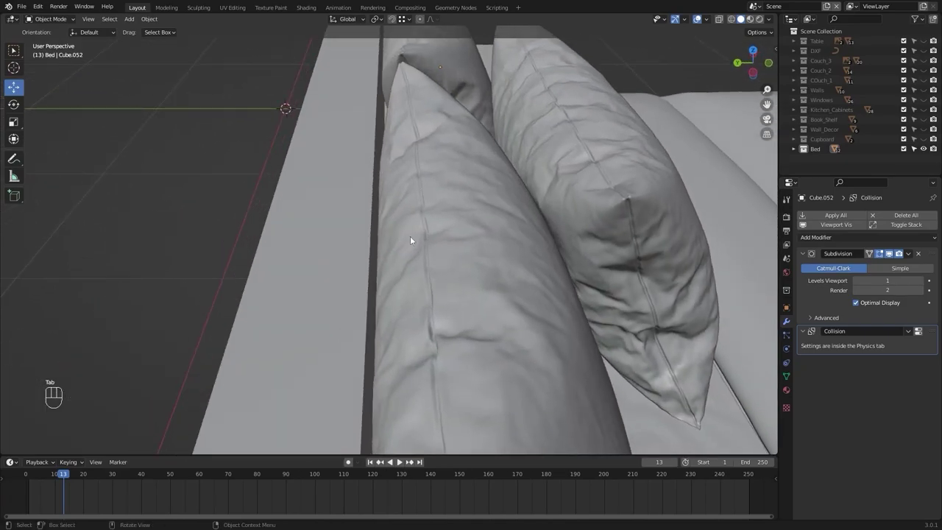
pyautogui.moveTo(499, 274); pyautogui.dragTo(416, 249, button='middle')
pyautogui.scroll(-6, 409, 265)
pyautogui.click(420, 291)
pyautogui.scroll(-5, 411, 258)
pyautogui.scroll(6, 412, 258)
pyautogui.scroll(-4, 377, 256)
pyautogui.scroll(3, 382, 253)
pyautogui.keyDown('alt'); pyautogui.moveTo(415, 251); pyautogui.dragTo(434, 273); pyautogui.keyUp('alt')
# Make all hidden collections from Cupboard up to Table visible again around the bed
pyautogui.scroll(-2, 433, 236)
pyautogui.scroll(-2, 425, 231)
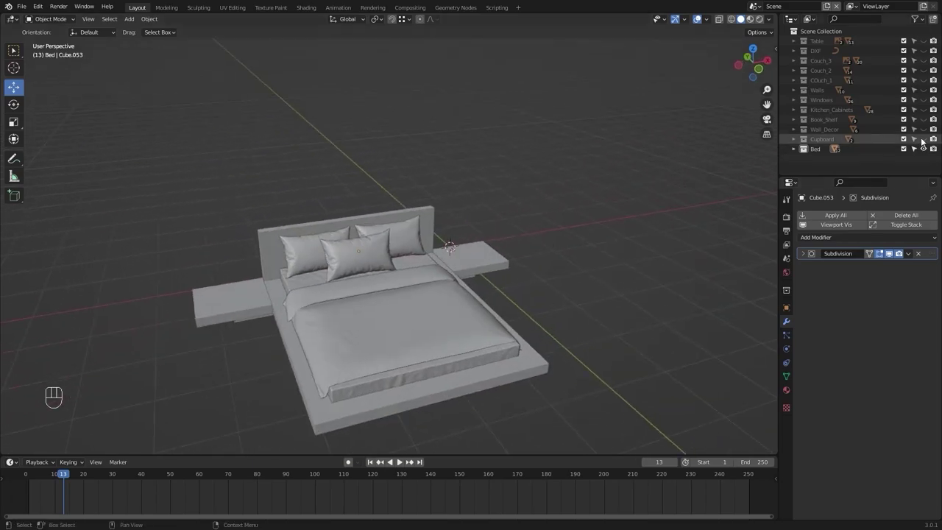
pyautogui.moveTo(923, 139); pyautogui.dragTo(924, 38)
pyautogui.scroll(-4, 380, 211)
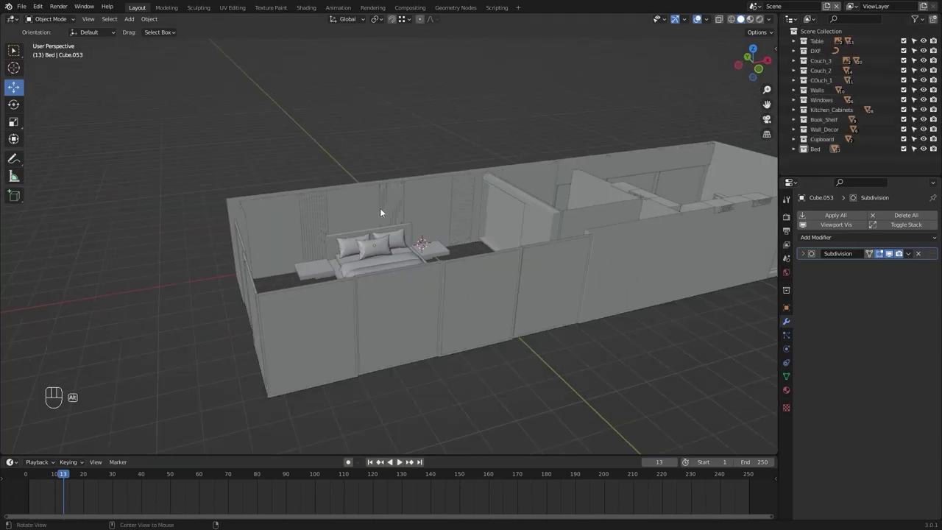